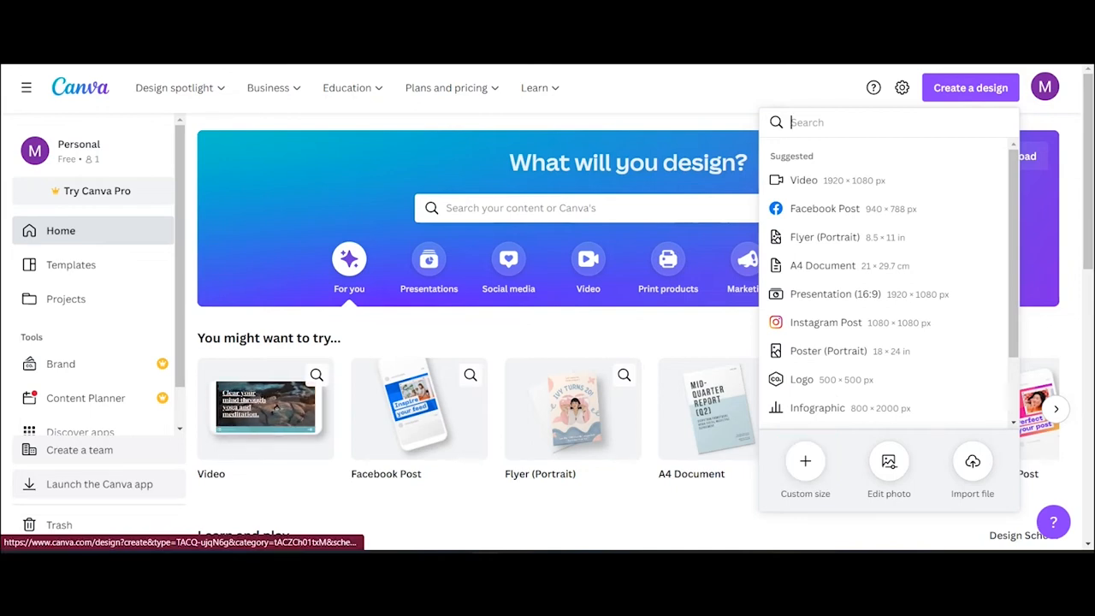
# - Start a portrait flyer design and rename it 'Lawn Care Flyer'
pyautogui.click(824, 237)
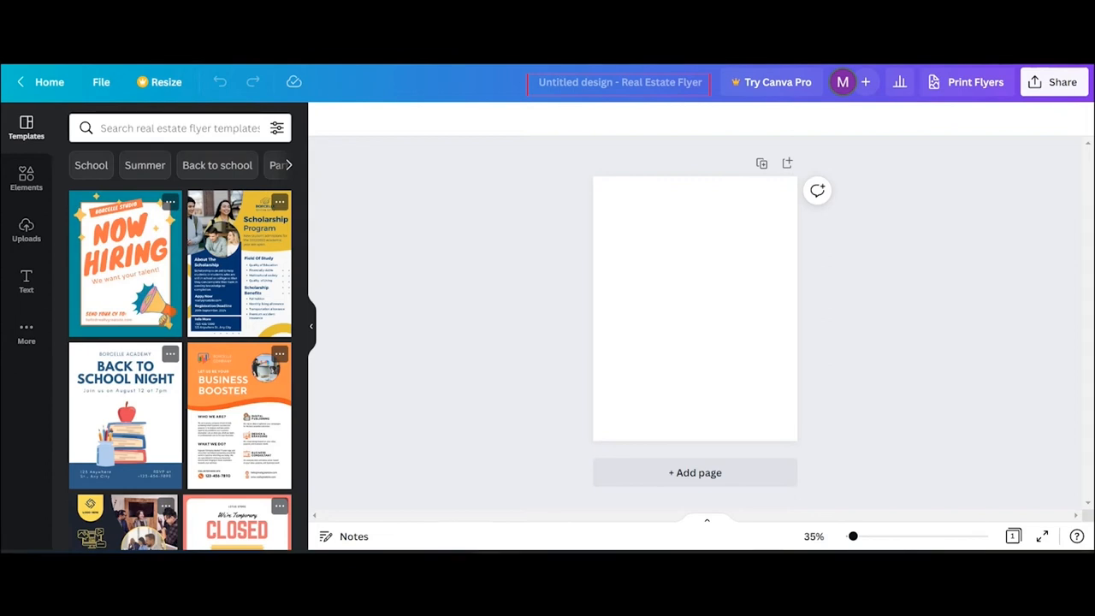
pyautogui.click(630, 84)
pyautogui.press('BackSpace')
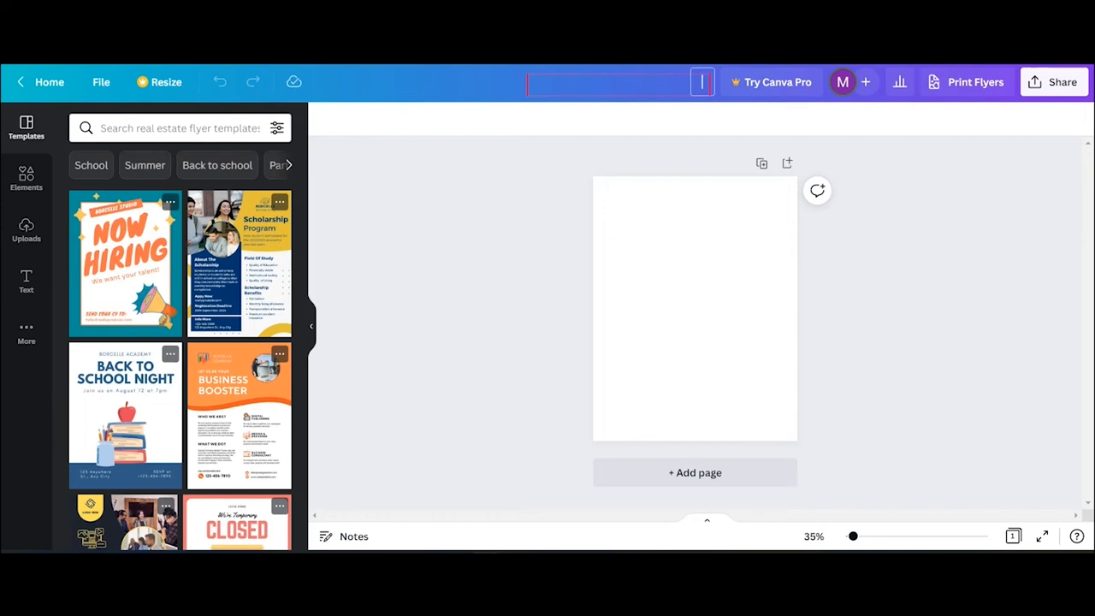
pyautogui.write('Lawn Care Flyer')
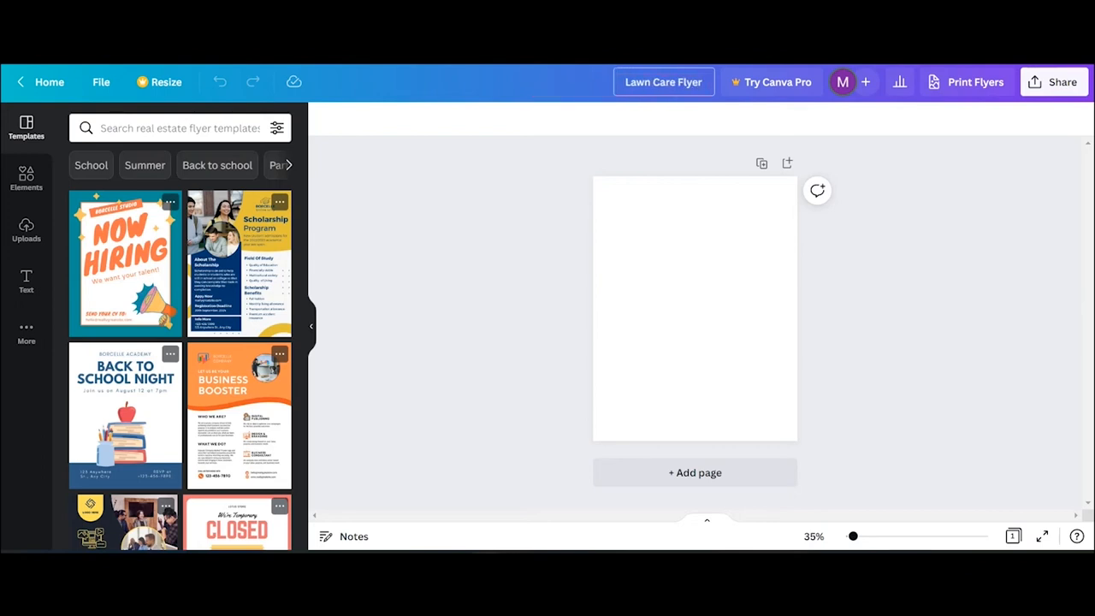
pyautogui.click(982, 199)
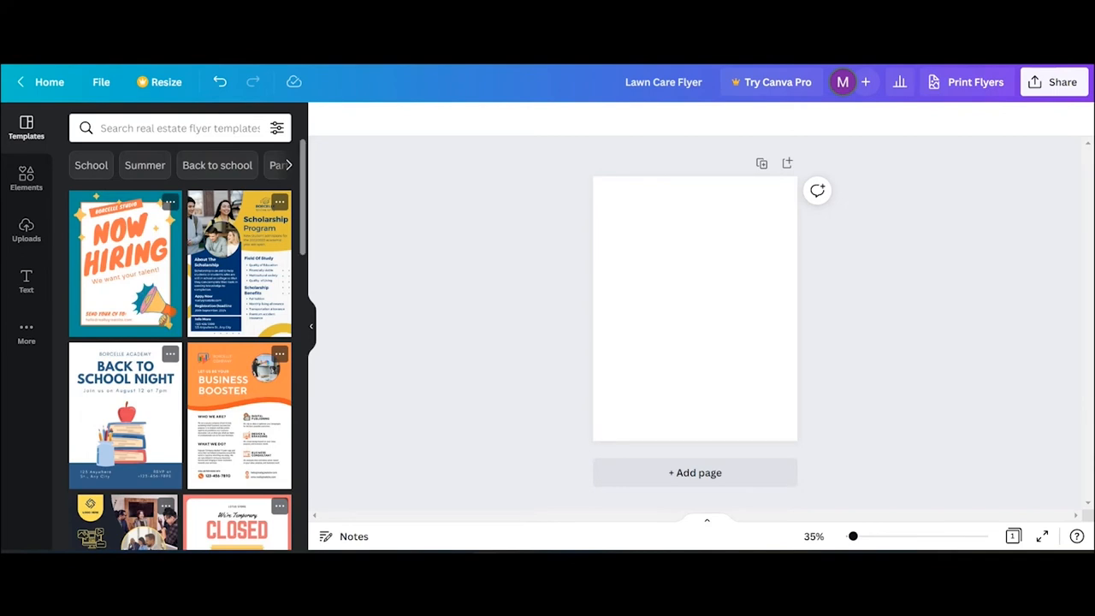
# - Scroll past the flyer templates and switch to the Elements library
pyautogui.scroll(-5, 180, 342)
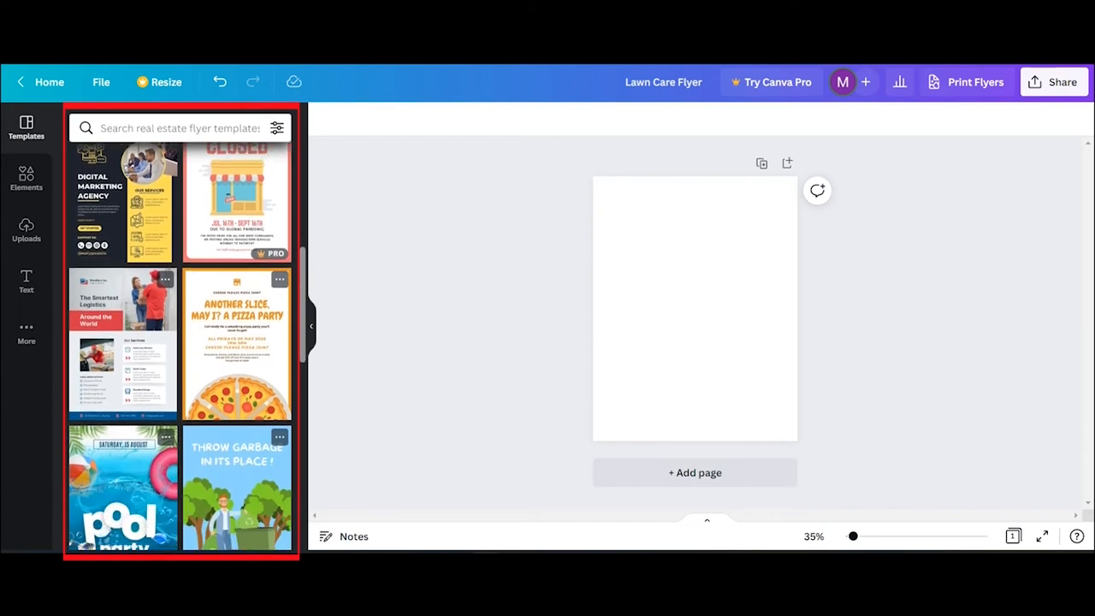
pyautogui.scroll(-10, 180, 342)
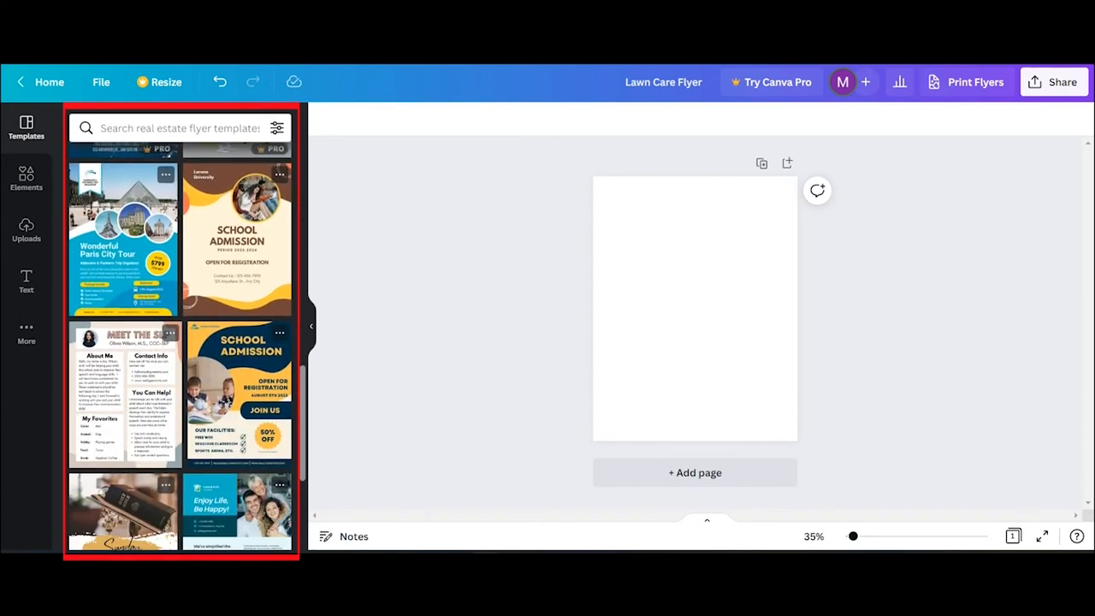
pyautogui.scroll(-1, 180, 343)
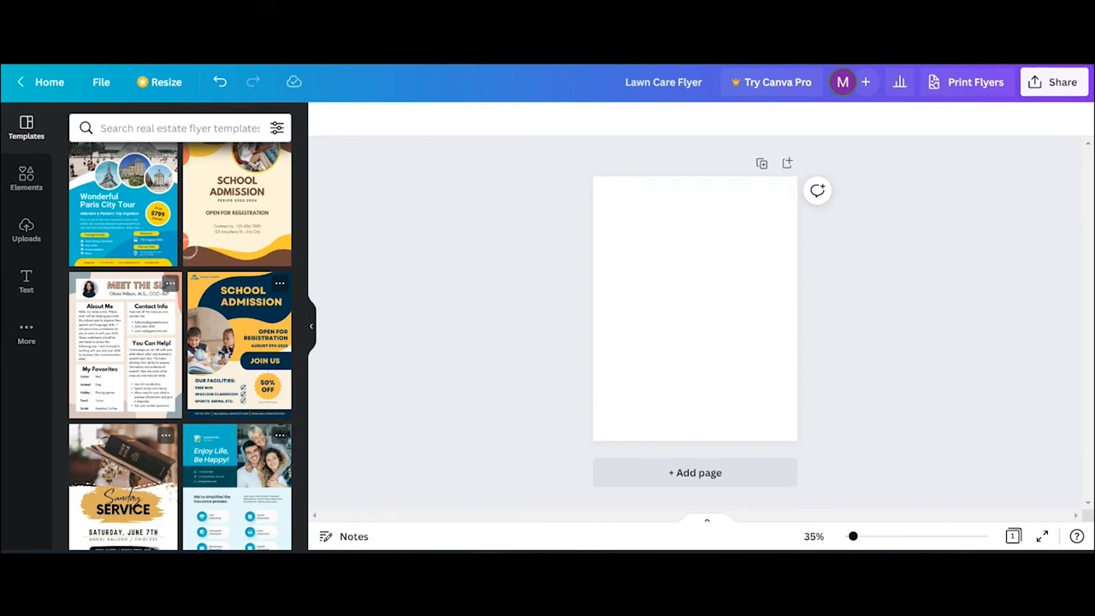
pyautogui.click(26, 178)
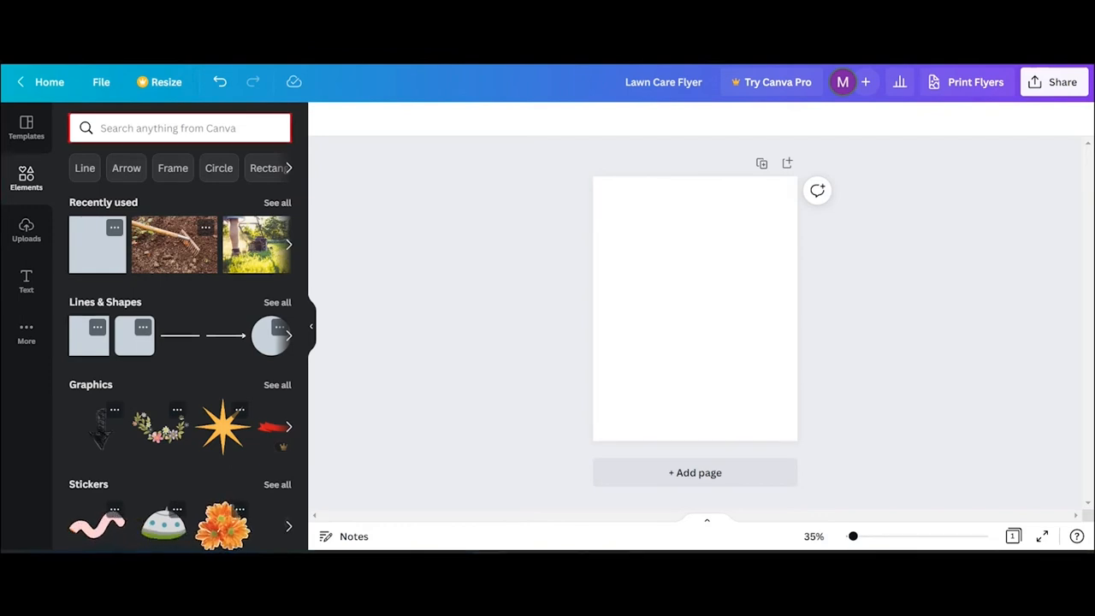
# - Search elements for 'lawn mower' and place a mowing photo on the blank page
pyautogui.click(127, 127)
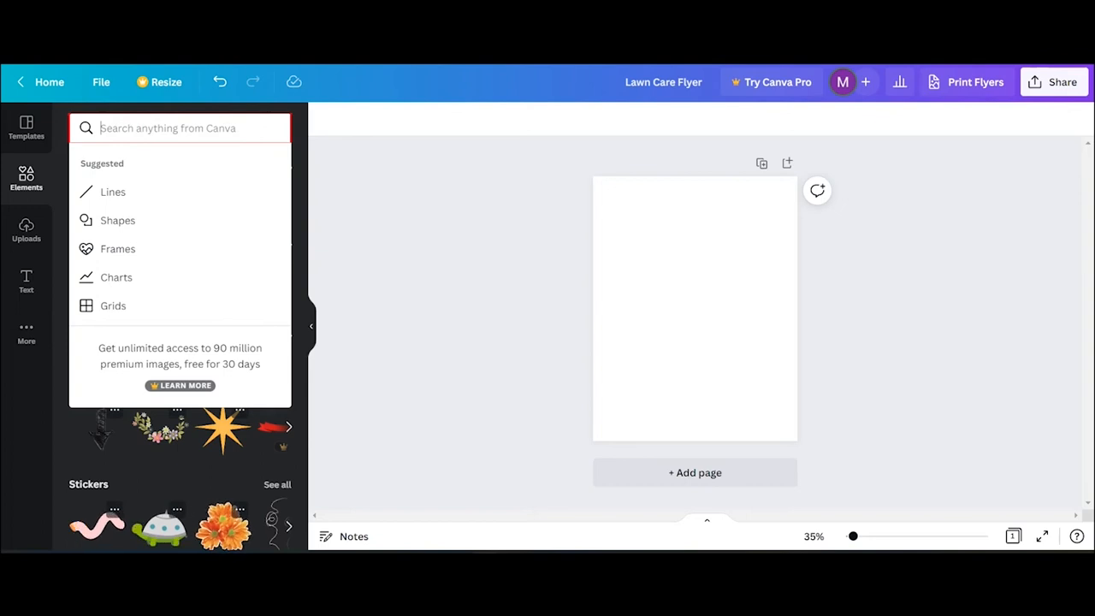
pyautogui.write('lawn mower')
pyautogui.press('Return')
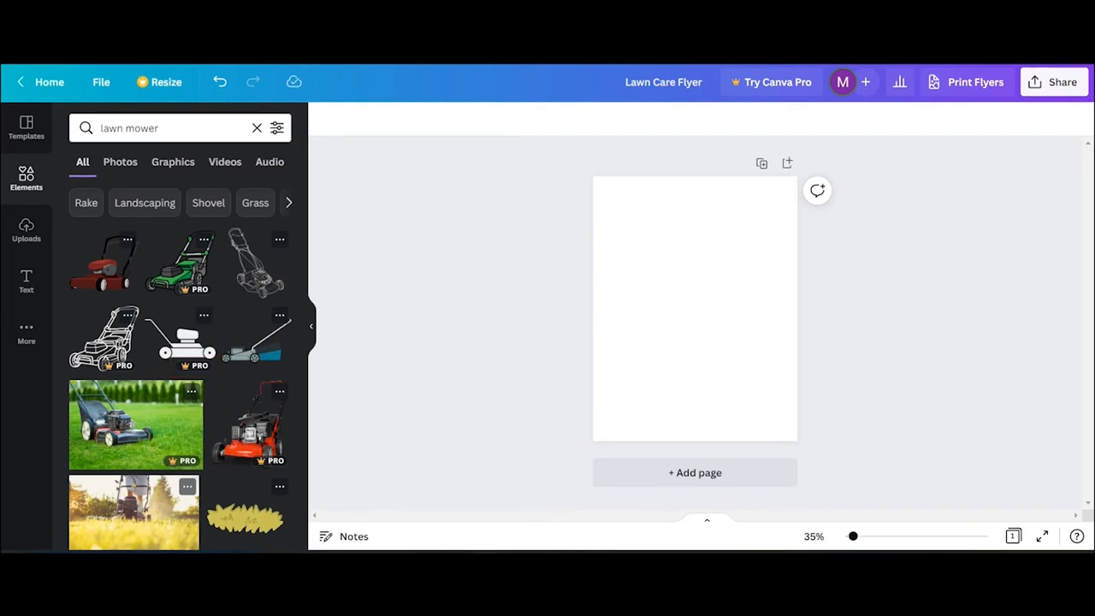
pyautogui.scroll(-5, 180, 368)
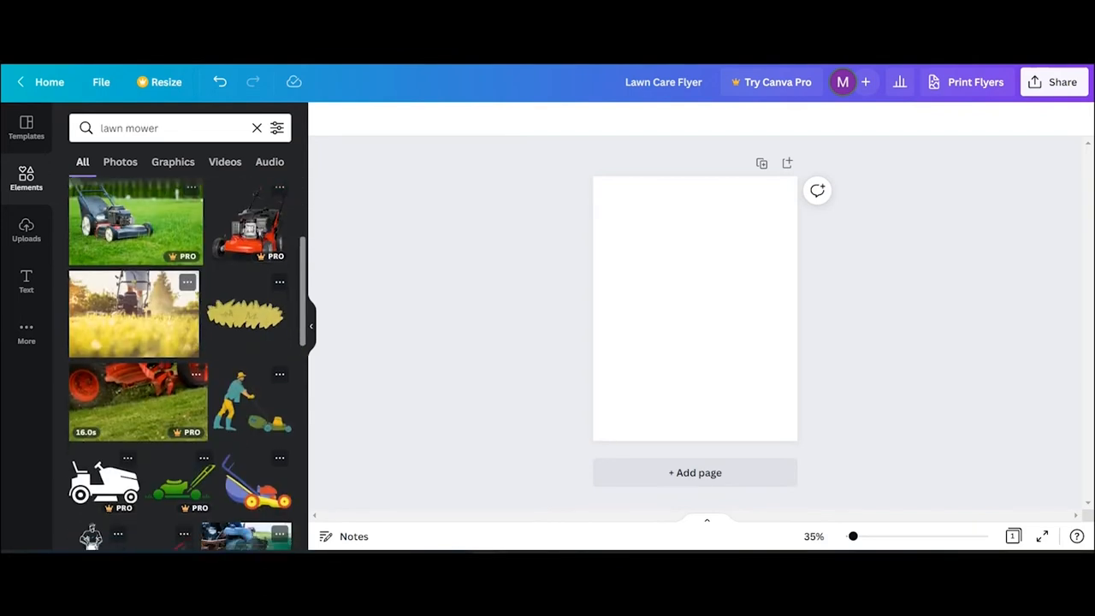
pyautogui.scroll(-3, 179, 368)
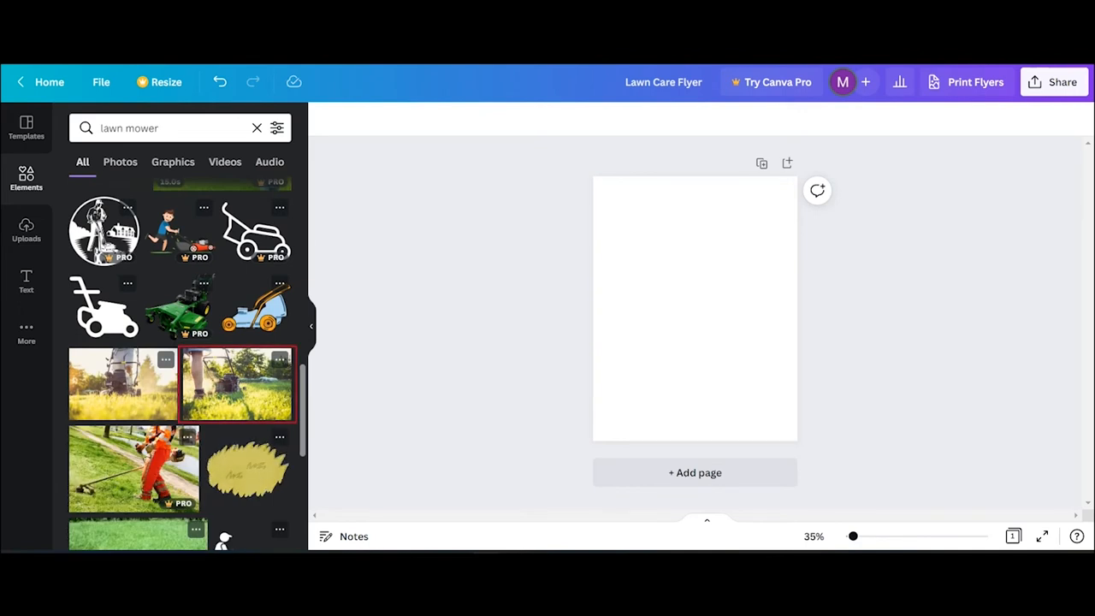
pyautogui.moveTo(237, 385); pyautogui.dragTo(699, 322)
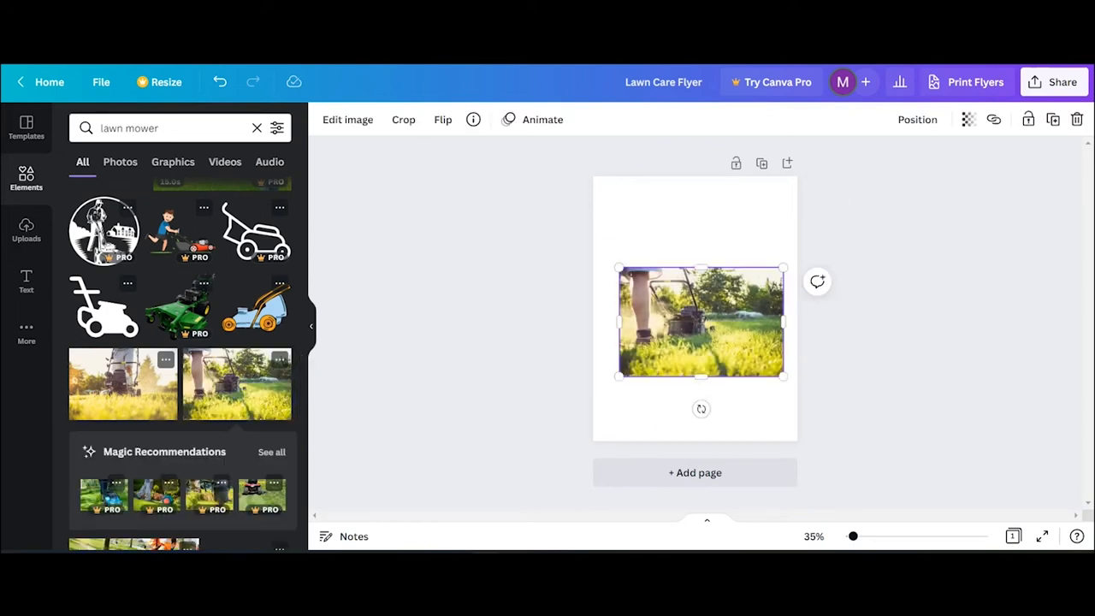
# - Enlarge the mower photo to fill the page bottom, then clear the element search
pyautogui.moveTo(619, 269); pyautogui.dragTo(543, 216)
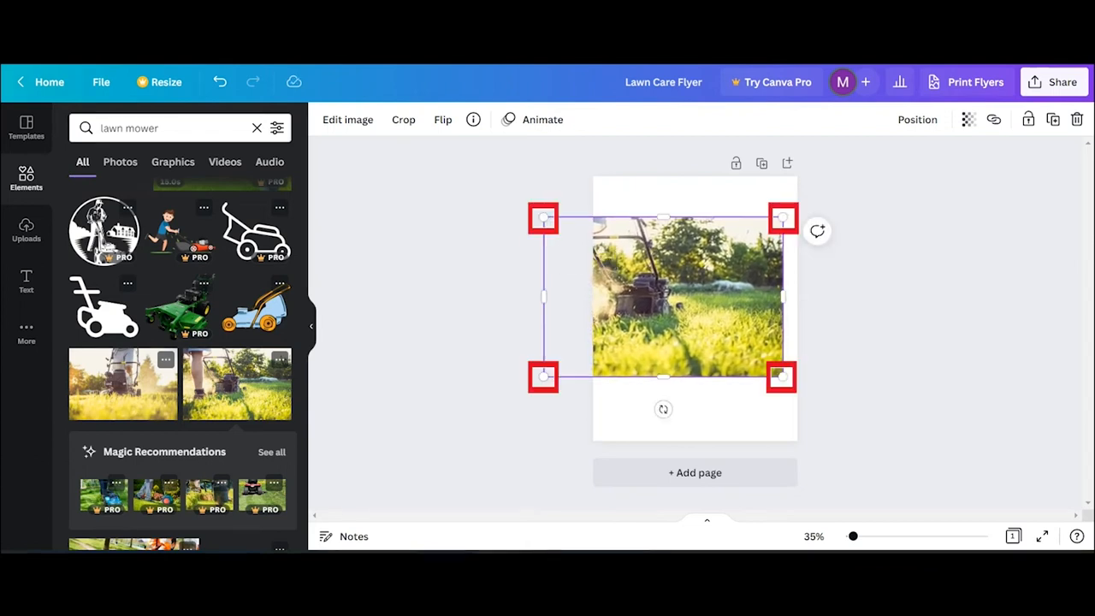
pyautogui.moveTo(781, 376)
pyautogui.mouseDown()
pyautogui.moveTo(836, 412)
pyautogui.moveTo(808, 393)
pyautogui.mouseUp()
pyautogui.moveTo(743, 292); pyautogui.dragTo(743, 341)
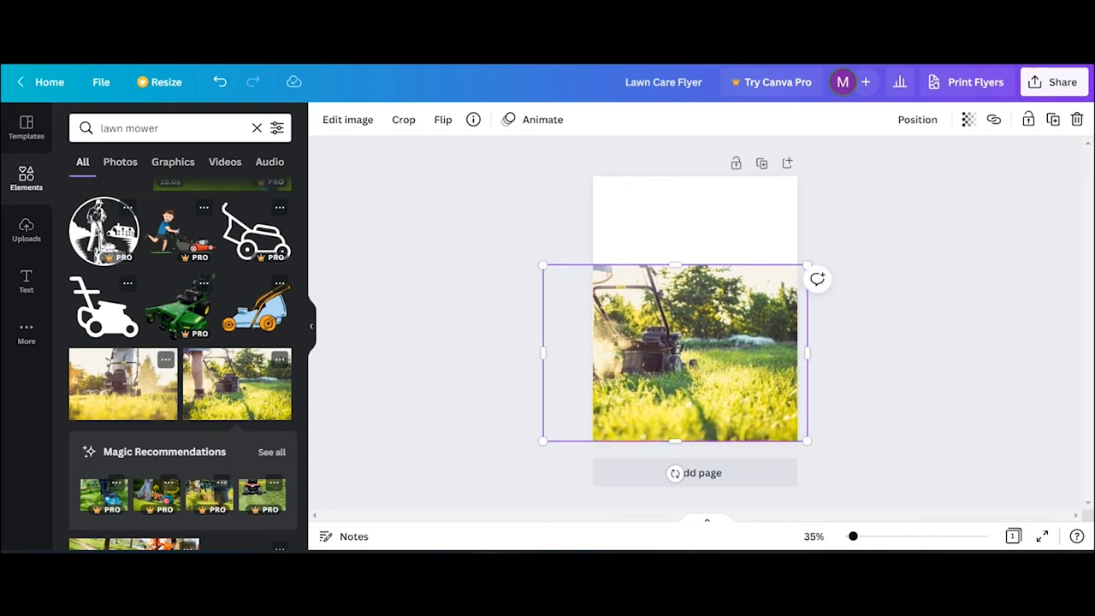
pyautogui.scroll(2, 694, 303)
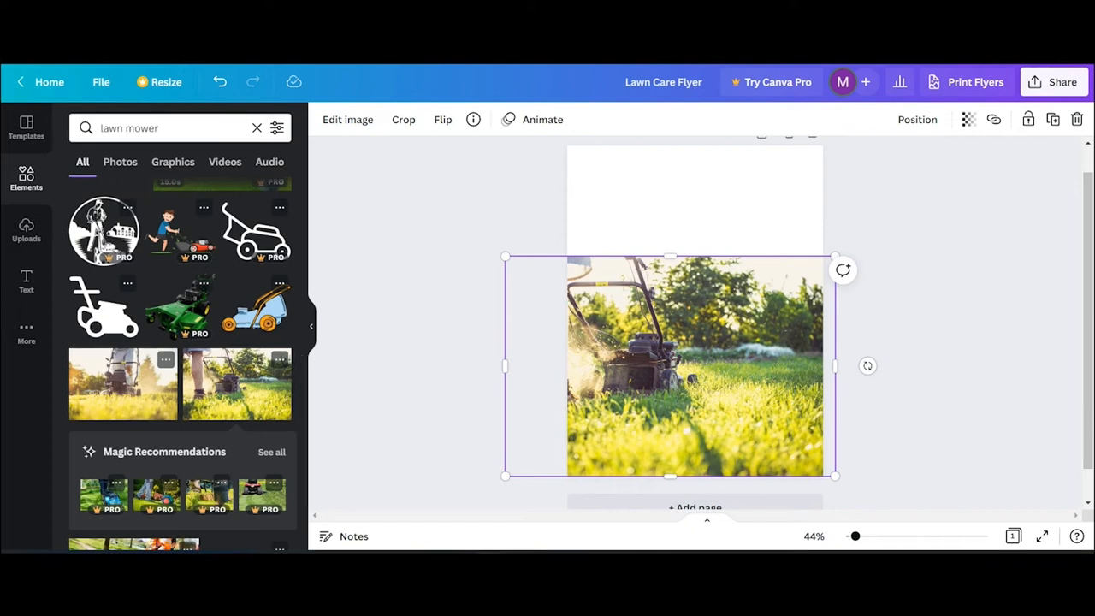
pyautogui.click(257, 129)
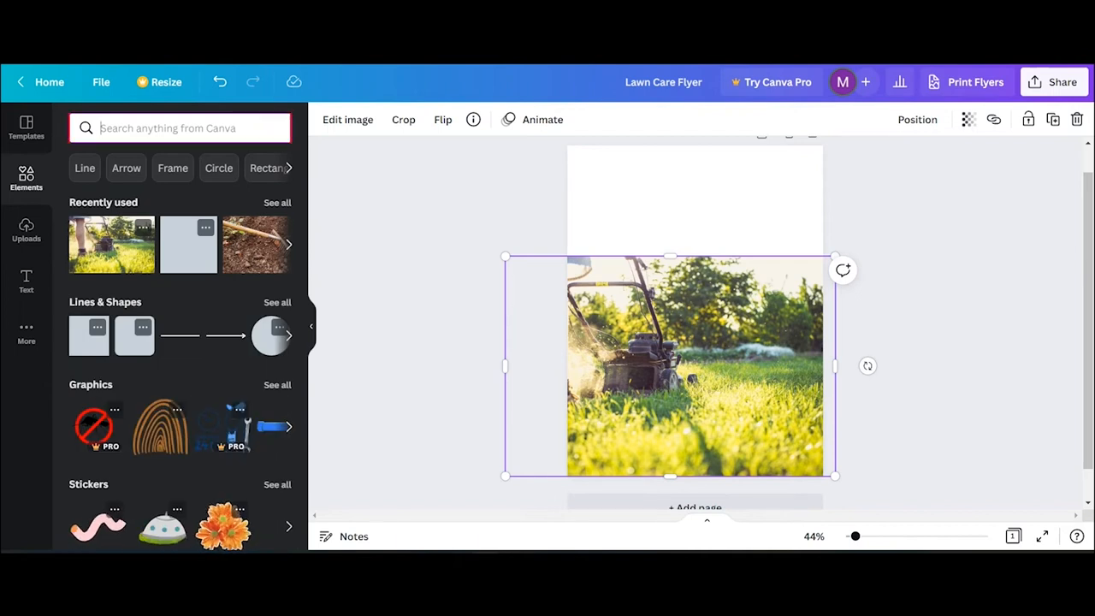
# - Search elements for 'rake' and place the rake-in-soil photo over the lower section
pyautogui.write('rake')
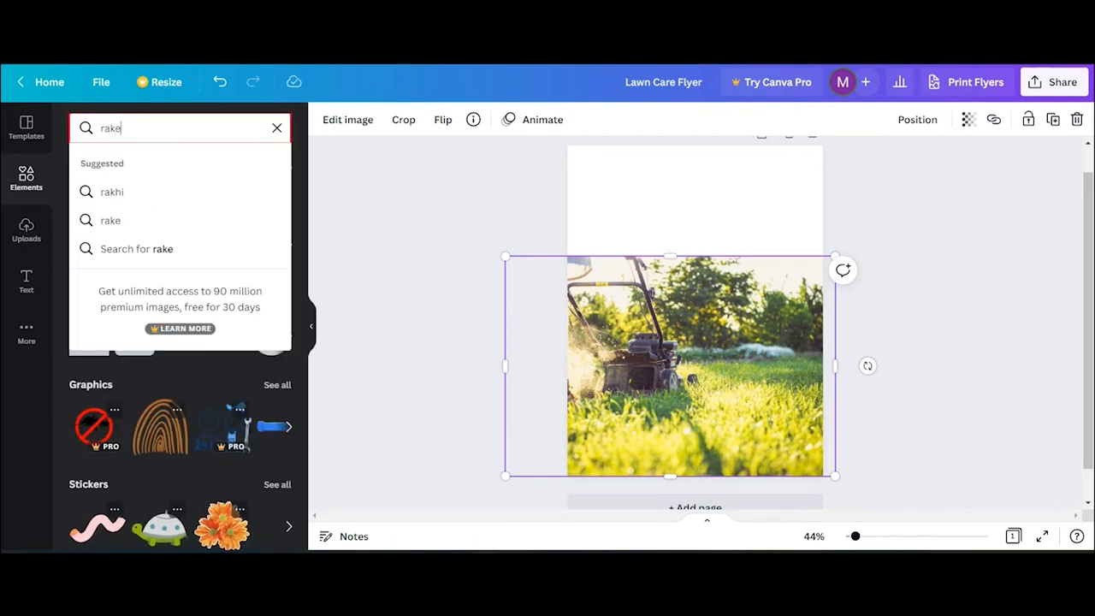
pyautogui.press('Return')
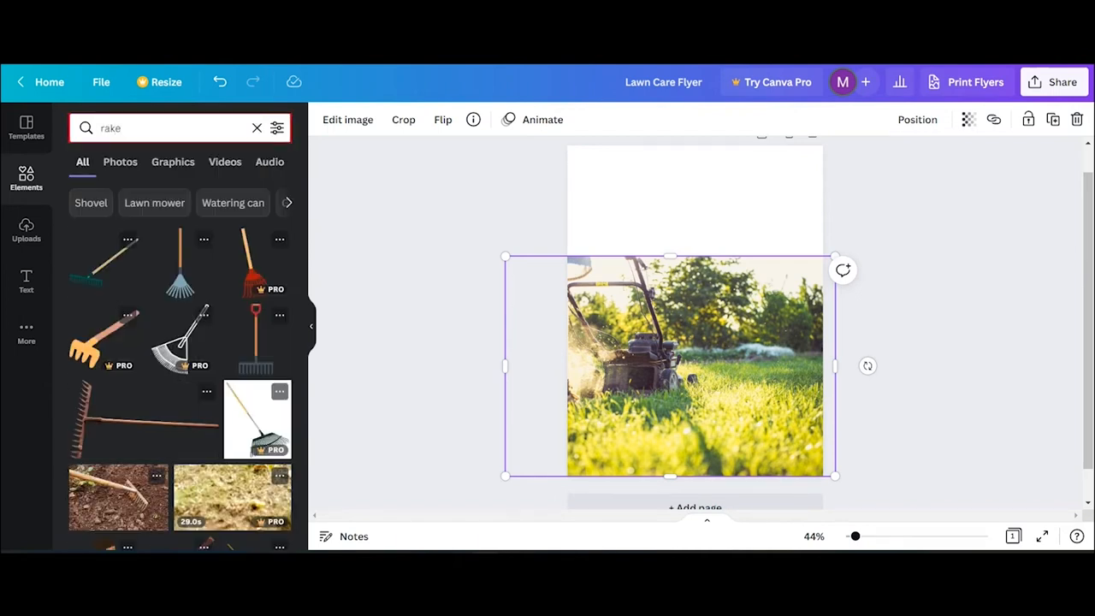
pyautogui.scroll(-3, 180, 366)
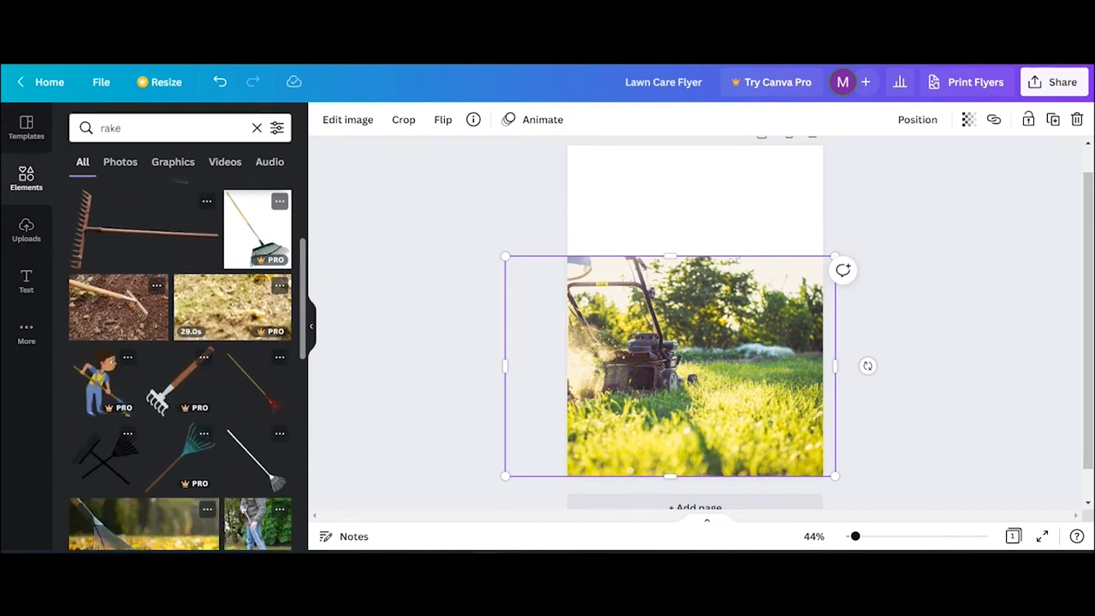
pyautogui.moveTo(119, 306); pyautogui.dragTo(756, 225)
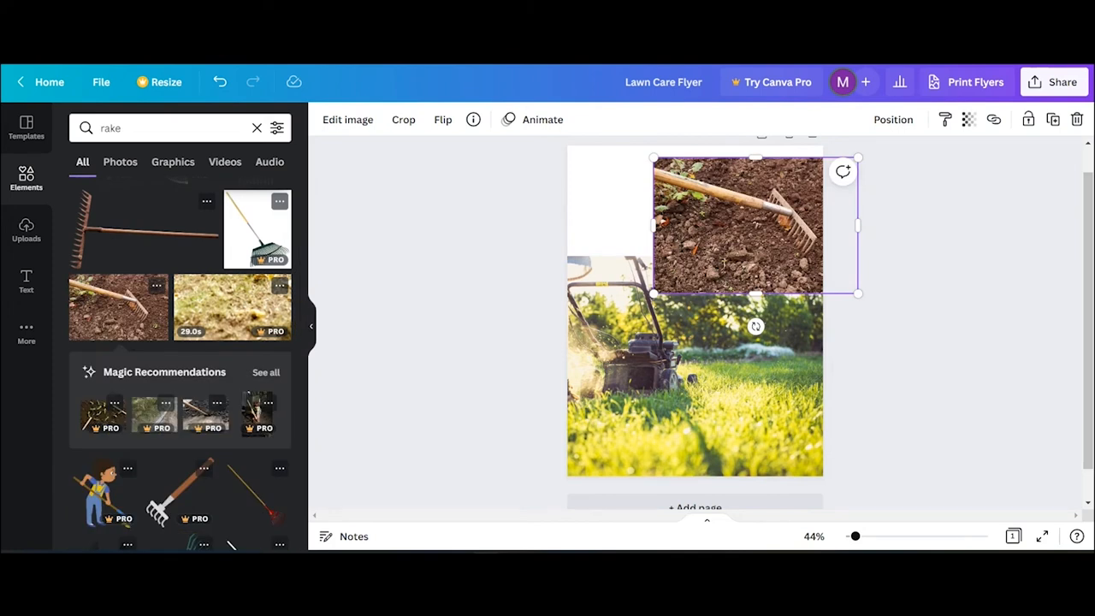
pyautogui.moveTo(756, 225); pyautogui.dragTo(773, 408)
# - Resize the rake photo to the right half beside the mower and adjust its crop
pyautogui.moveTo(670, 340); pyautogui.dragTo(545, 256)
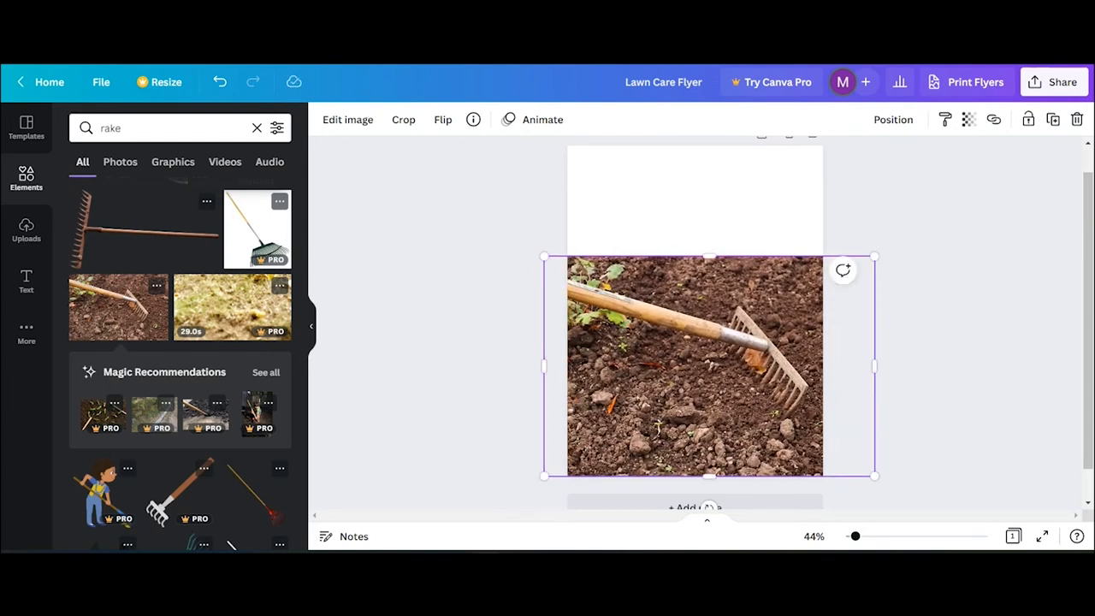
pyautogui.moveTo(543, 366); pyautogui.dragTo(695, 368)
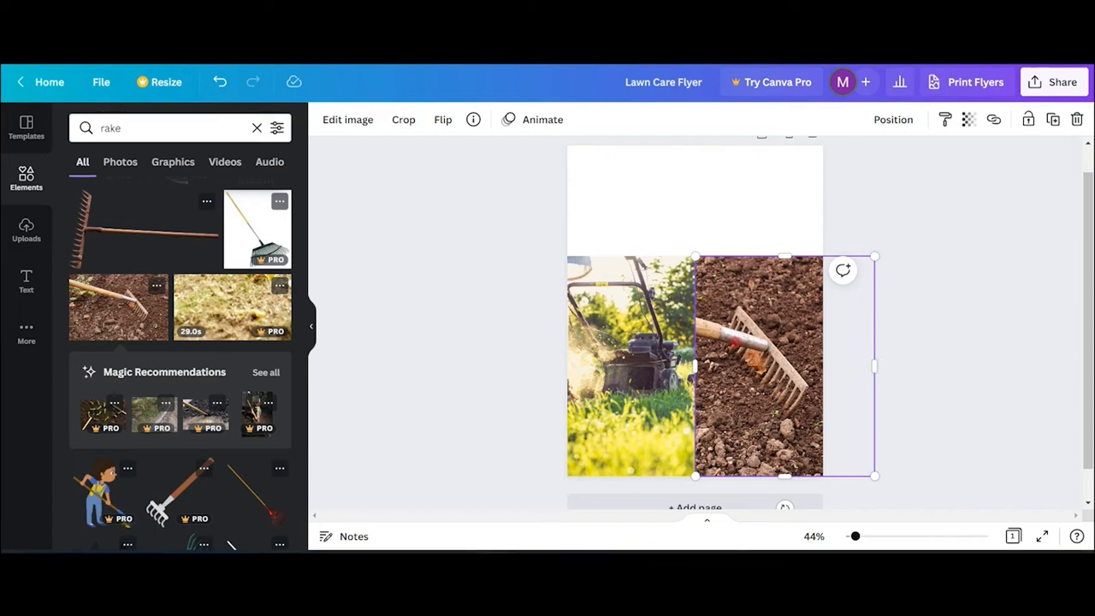
pyautogui.doubleClick(736, 341)
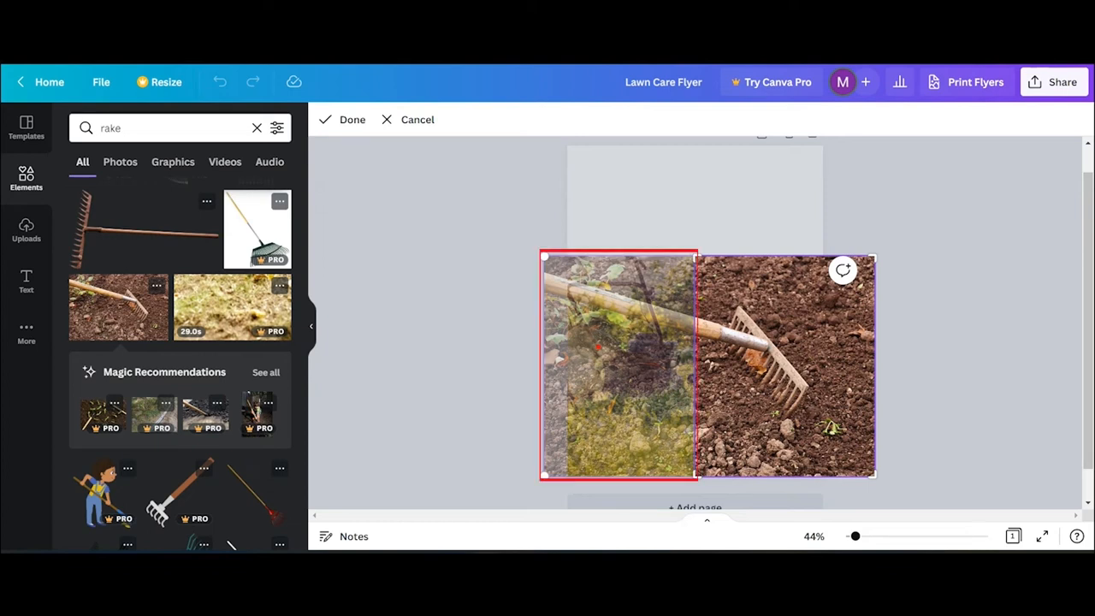
pyautogui.moveTo(650, 353); pyautogui.dragTo(661, 354)
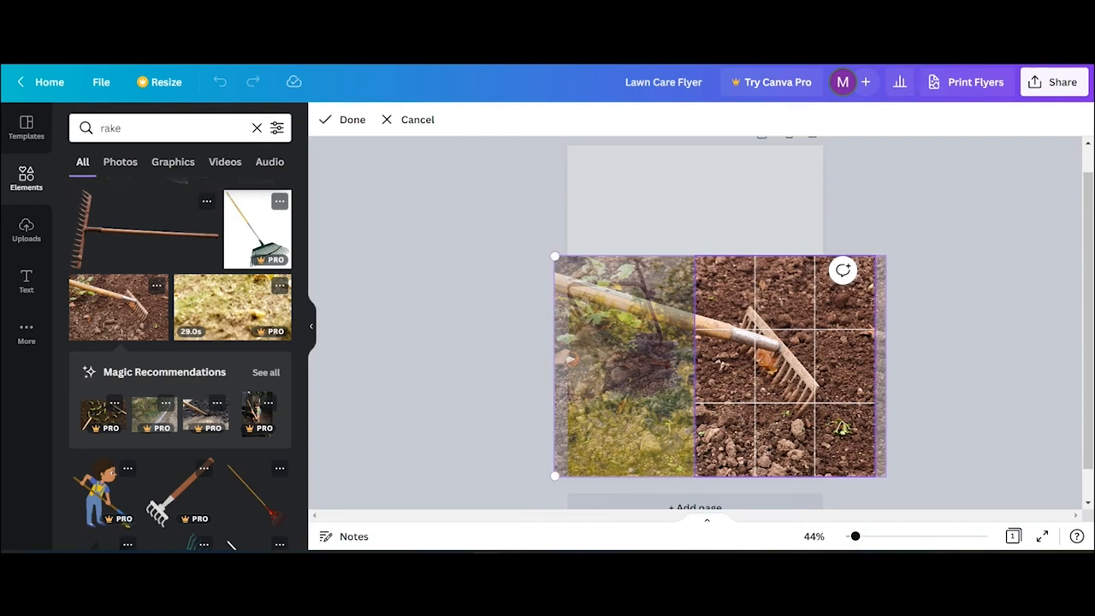
pyautogui.click(938, 361)
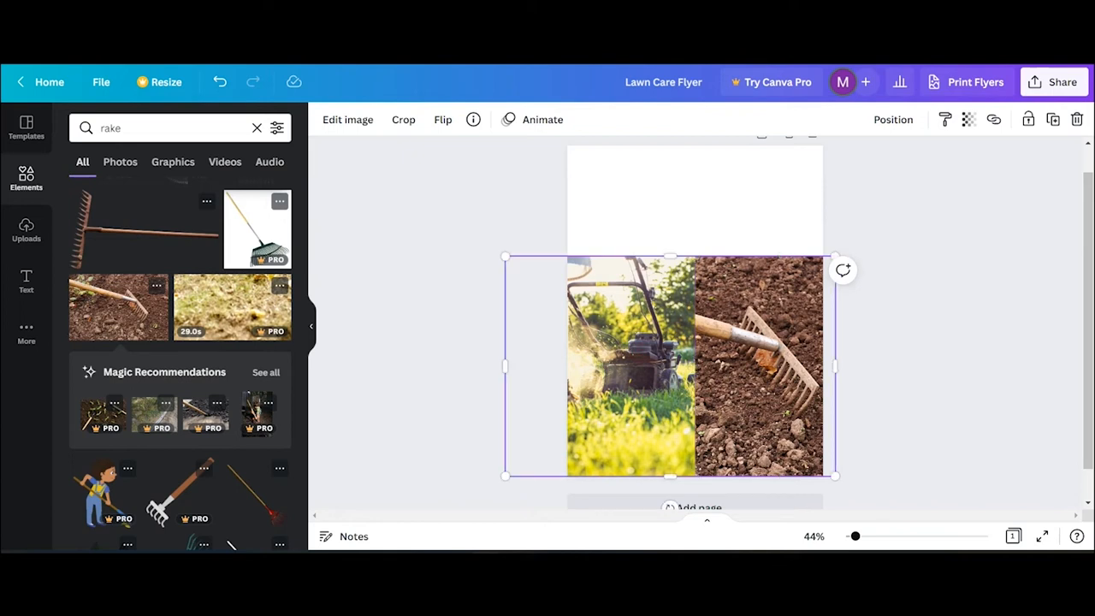
# - Drag the outlined ACTION text style from the Text panel onto the flyer's white top area
pyautogui.click(686, 226)
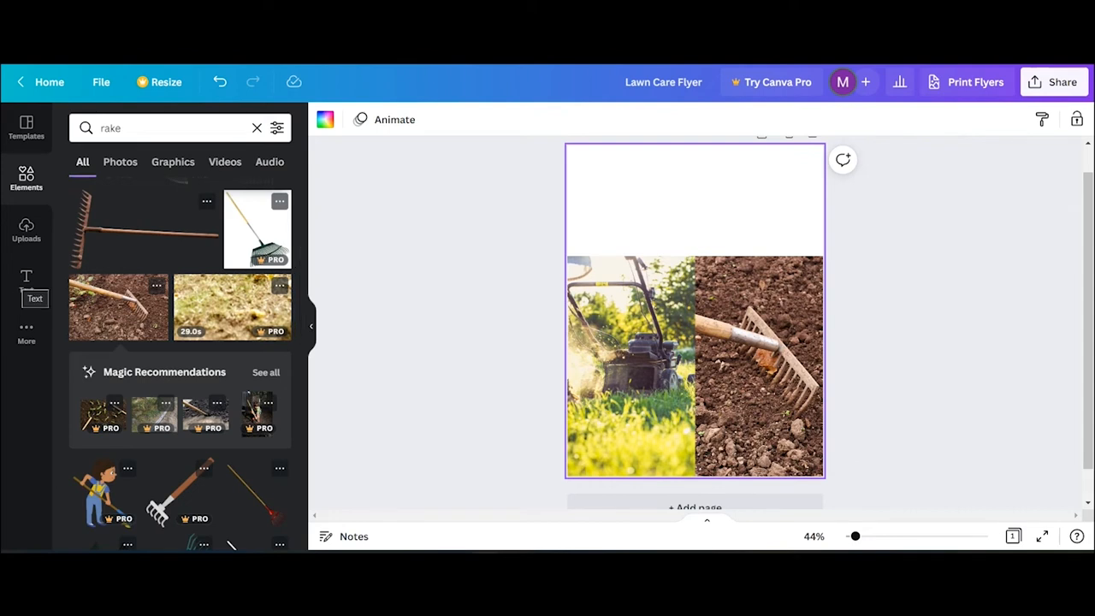
pyautogui.click(26, 280)
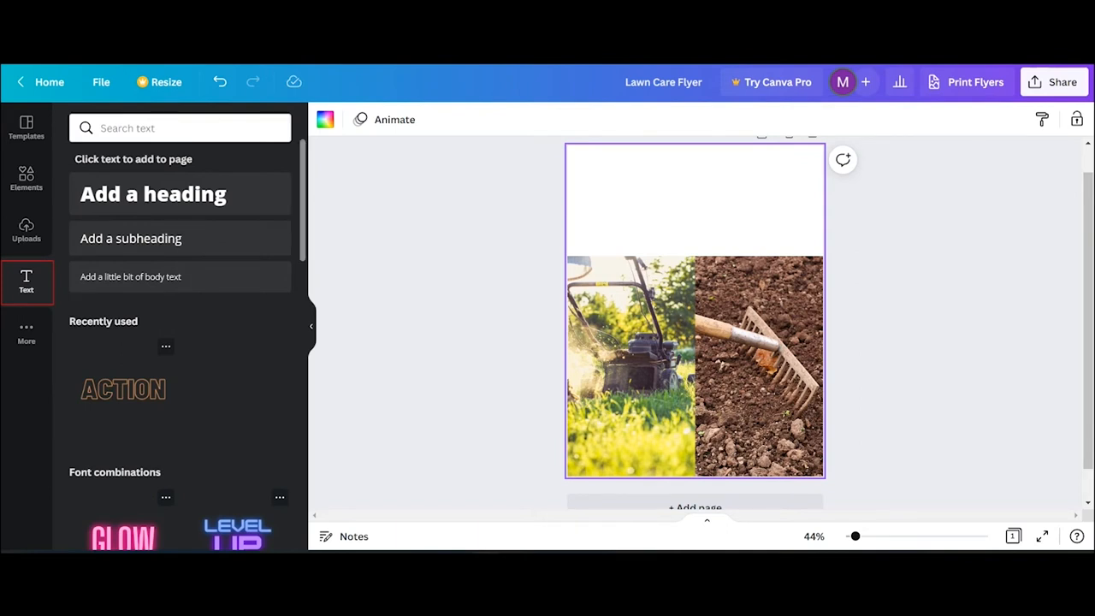
pyautogui.scroll(-10, 179, 342)
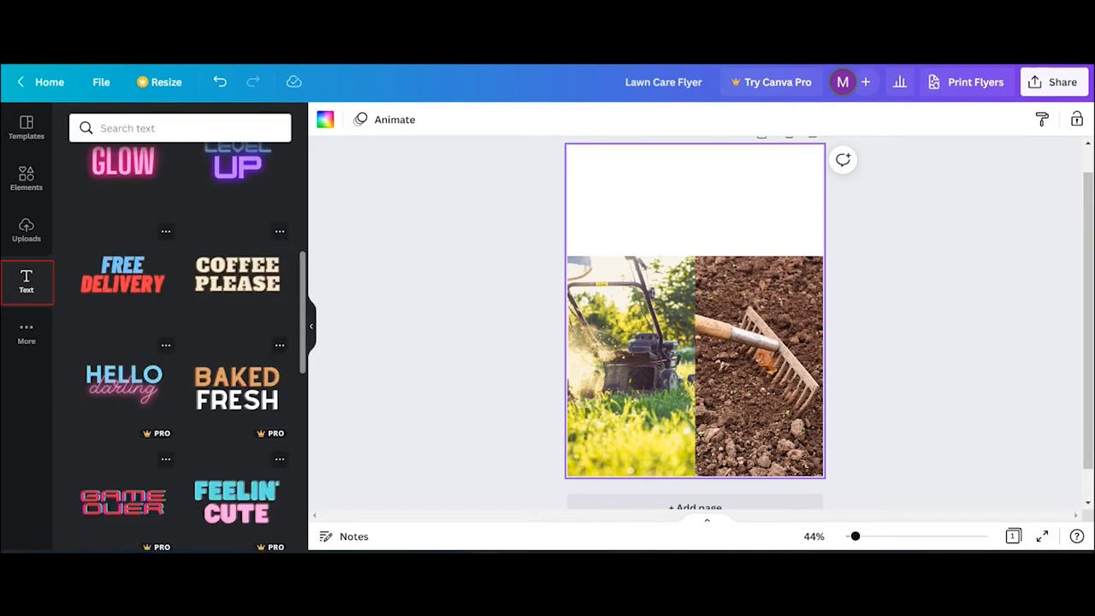
pyautogui.scroll(-5, 184, 342)
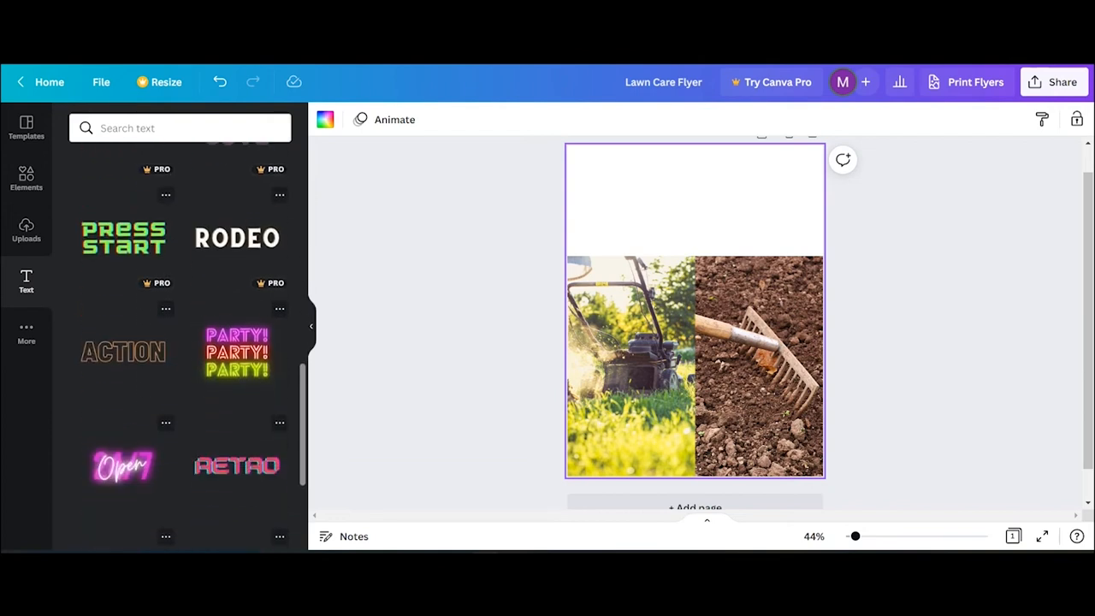
pyautogui.scroll(-2, 180, 343)
pyautogui.scroll(2, 179, 342)
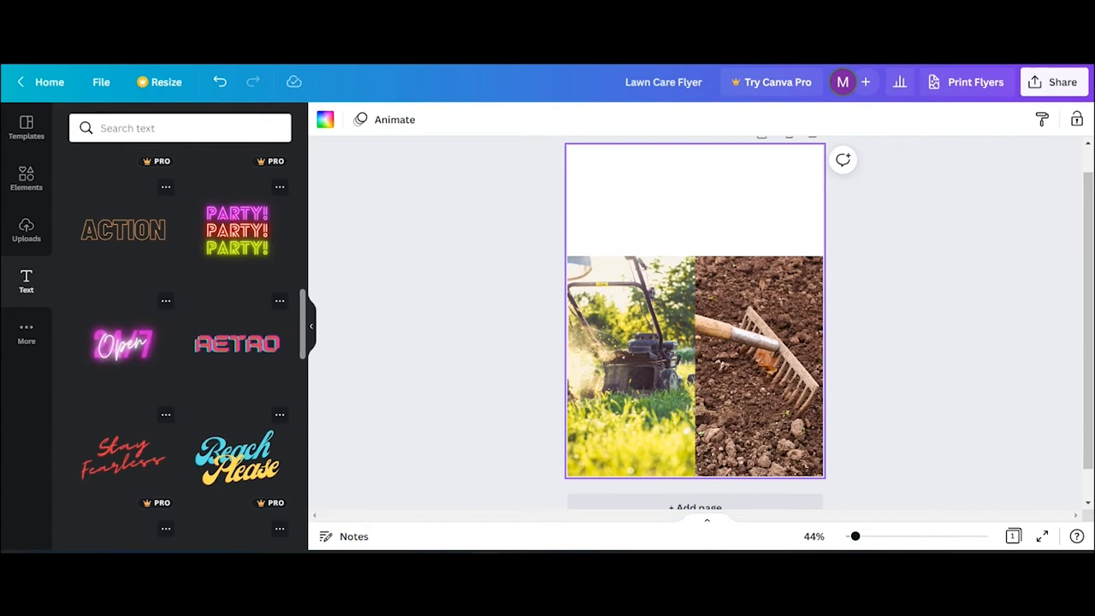
pyautogui.moveTo(123, 229); pyautogui.dragTo(698, 197)
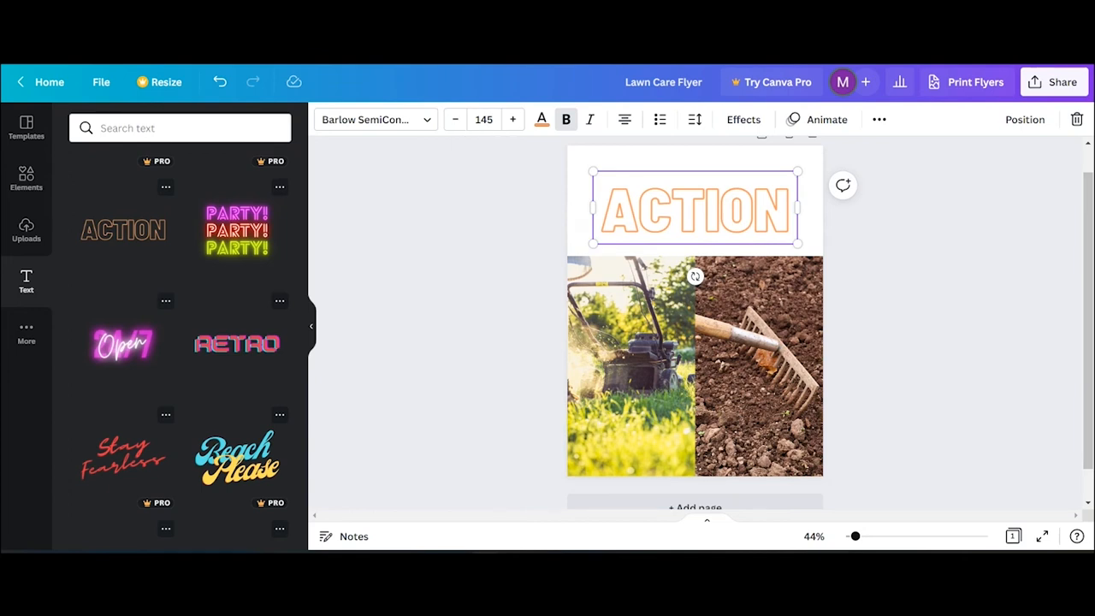
# - Replace the ACTION text with LAWN on one line and CARE on the next
pyautogui.doubleClick(692, 209)
pyautogui.write('LAWN')
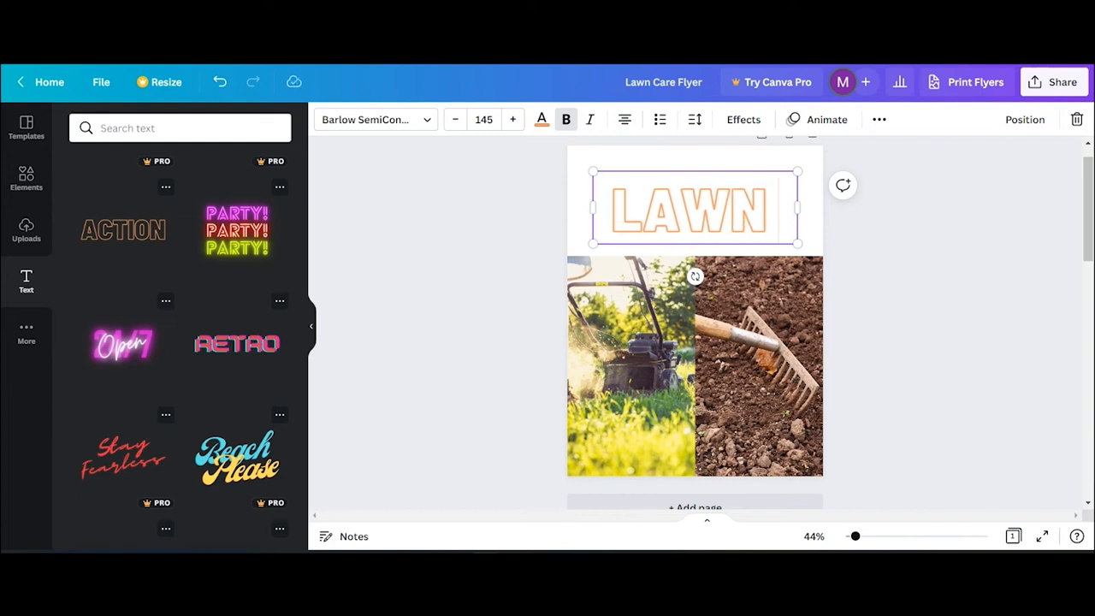
pyautogui.press('Return')
pyautogui.write('CARE')
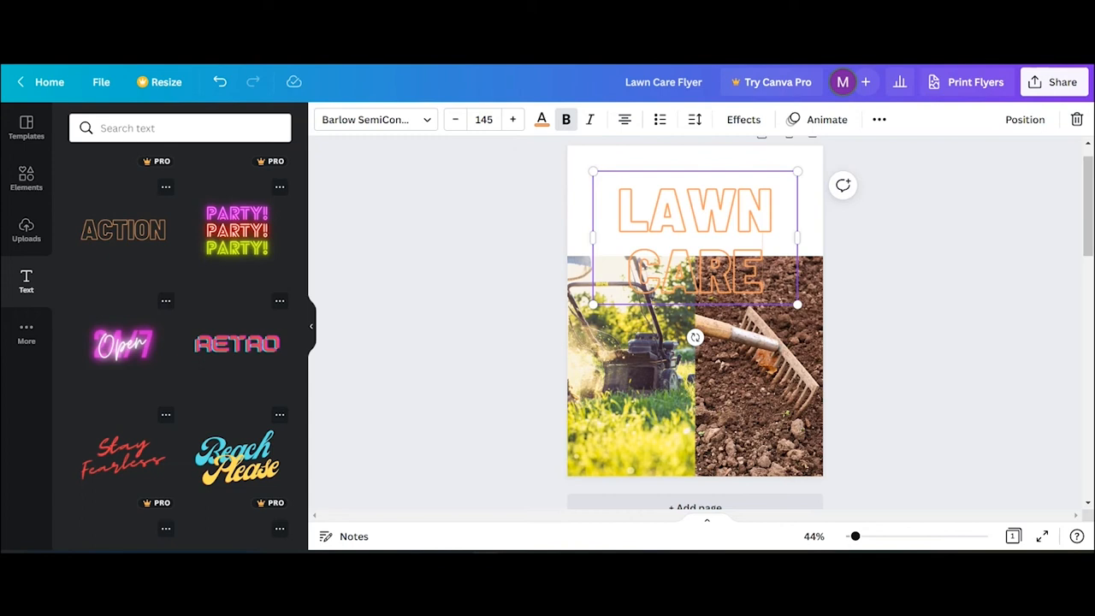
# - Set the whole heading to font size 80 and nudge it up within the white area
pyautogui.hotkey('ctrl', 'a')
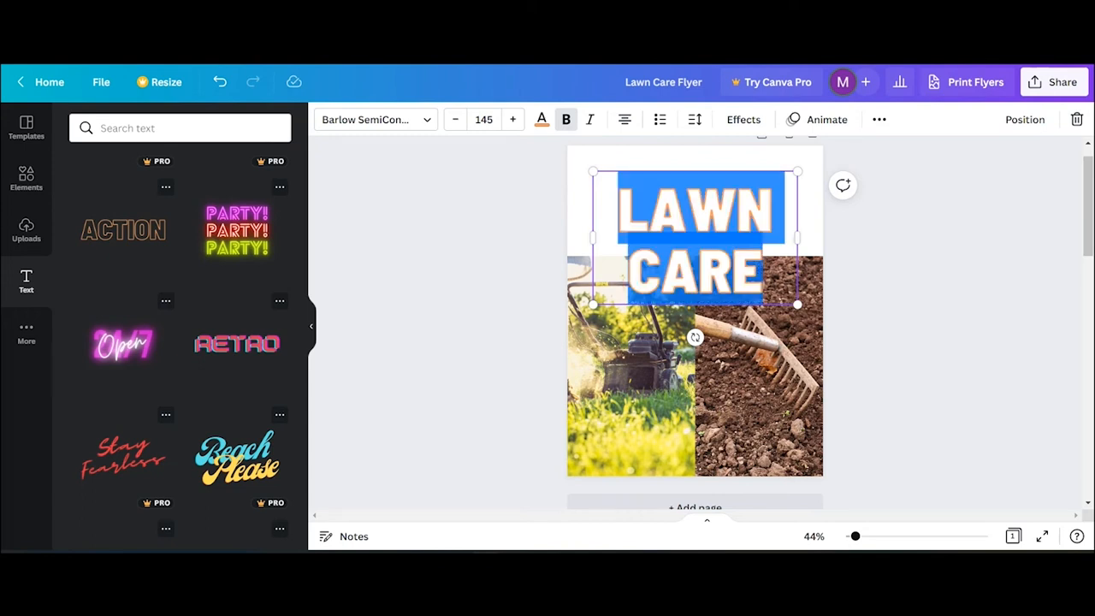
pyautogui.click(484, 119)
pyautogui.click(512, 120)
pyautogui.click(485, 119)
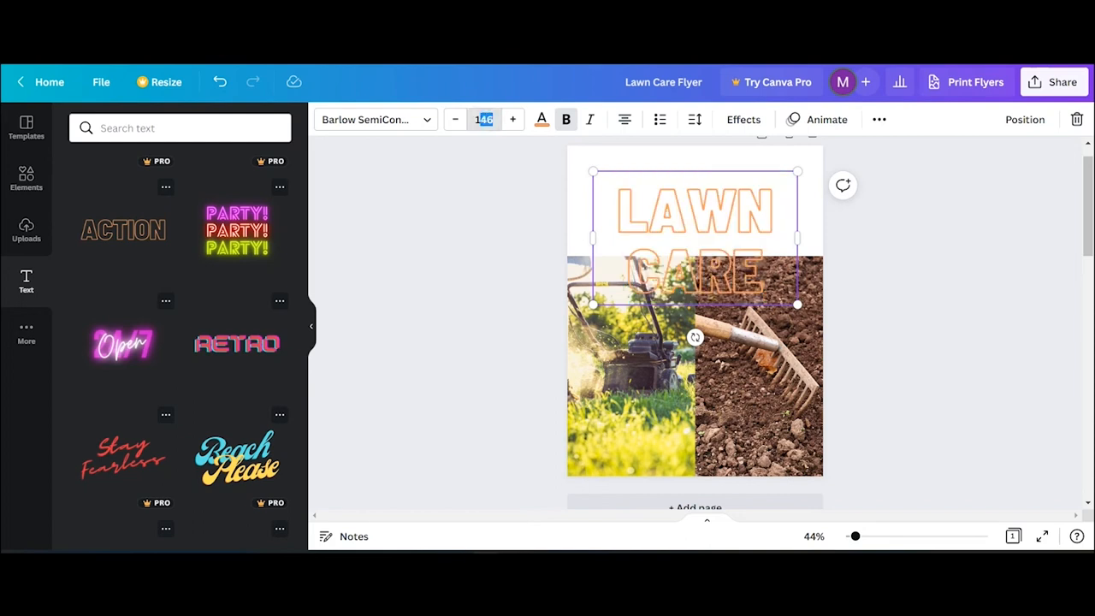
pyautogui.write('80')
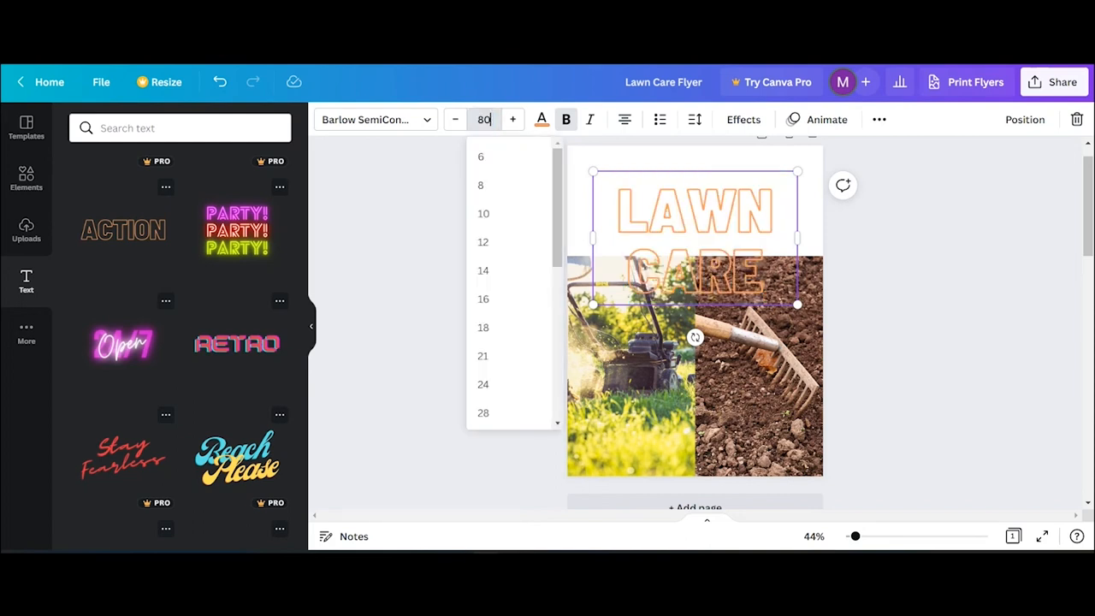
pyautogui.press('Return')
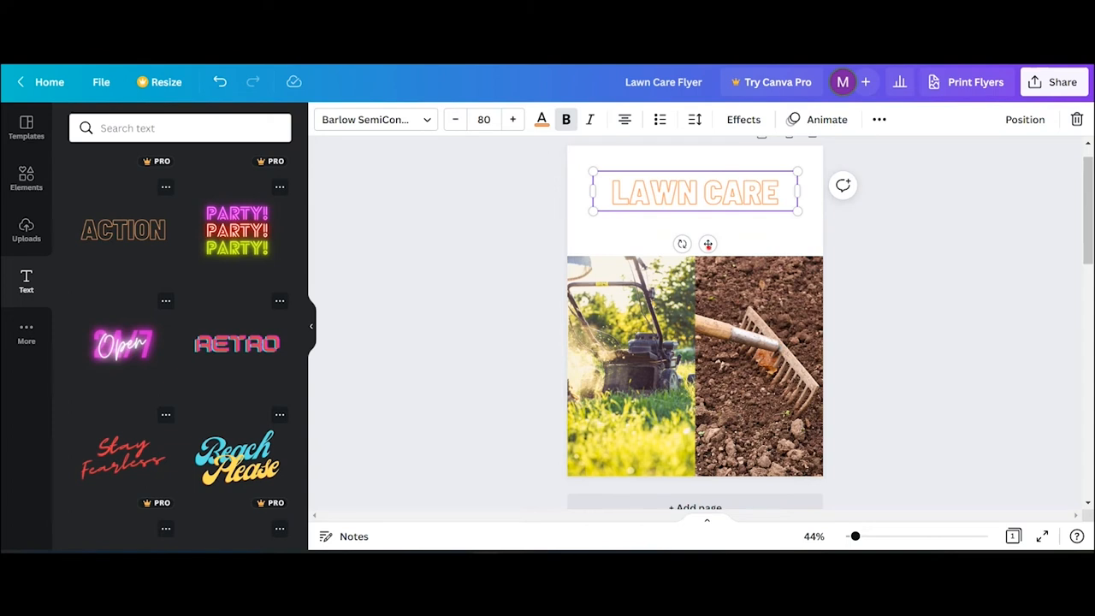
pyautogui.moveTo(708, 244); pyautogui.dragTo(708, 234)
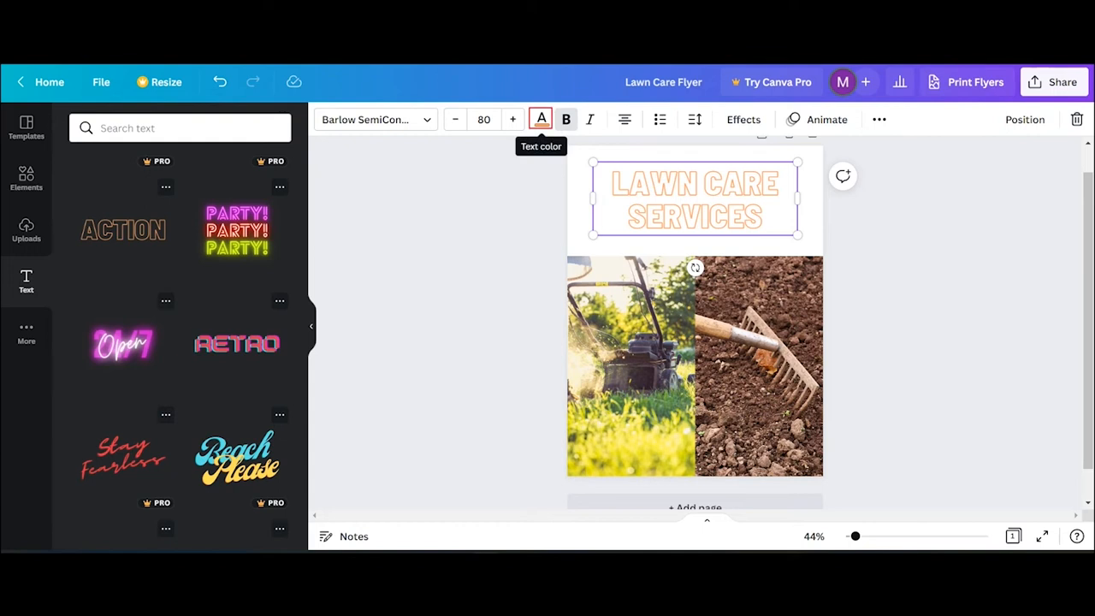
# - Change the heading text colour to Grass green #7ed957
pyautogui.click(540, 119)
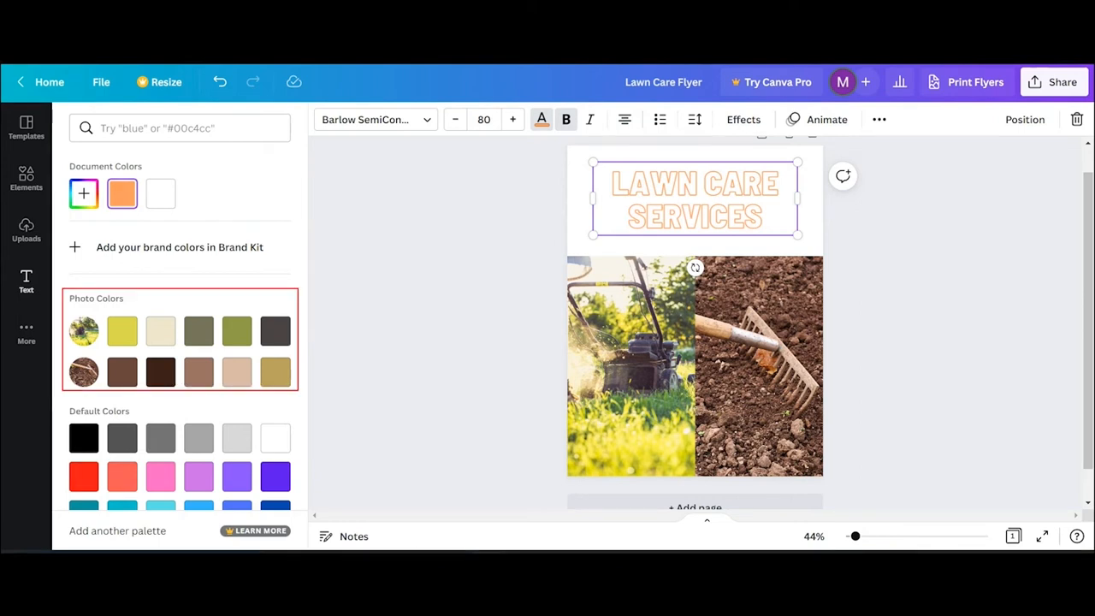
pyautogui.scroll(-2, 180, 342)
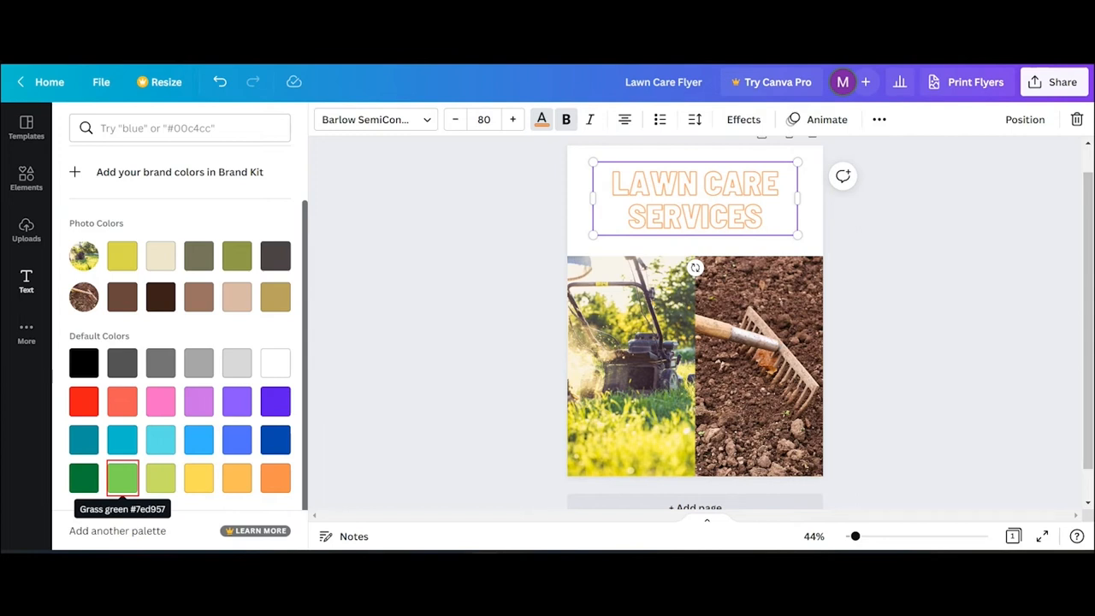
pyautogui.click(122, 477)
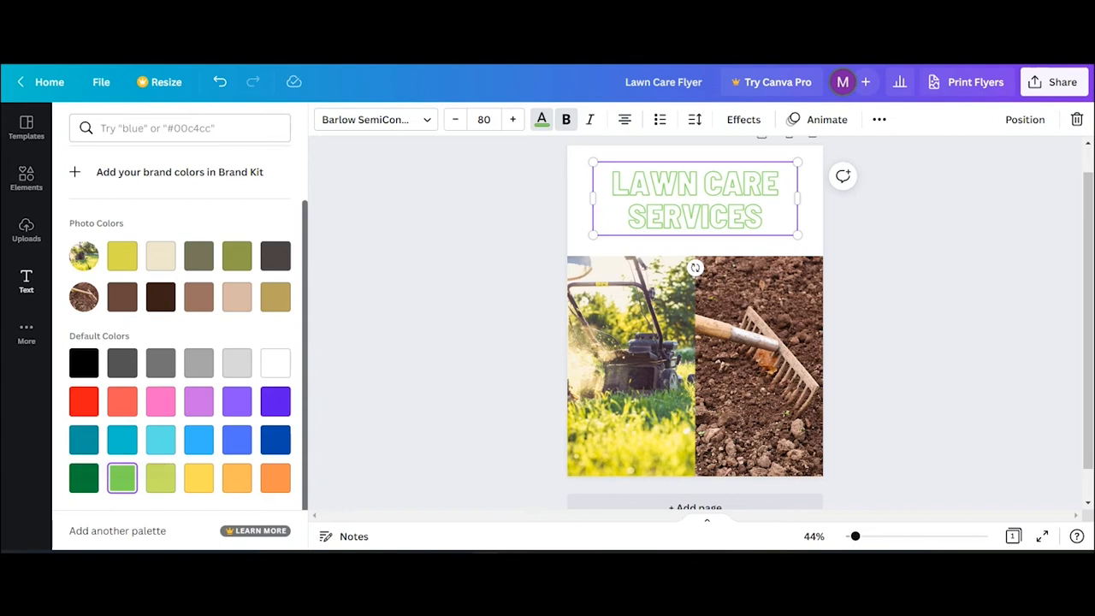
# - Try Bold and Italic toggles, leaving the heading bold and upright
pyautogui.click(566, 120)
pyautogui.click(566, 120)
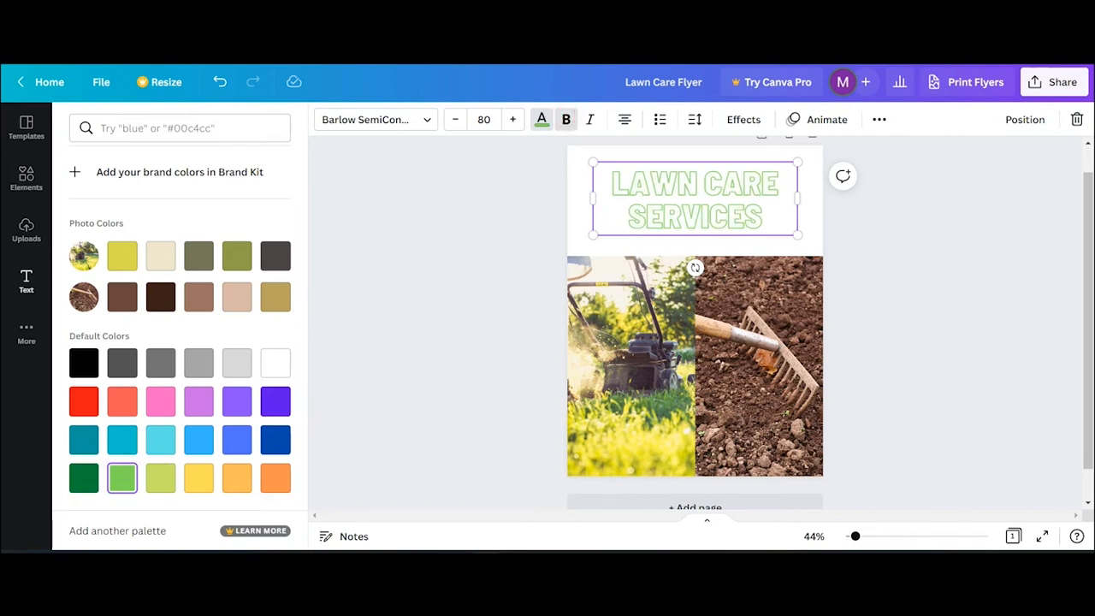
pyautogui.click(591, 120)
pyautogui.click(590, 120)
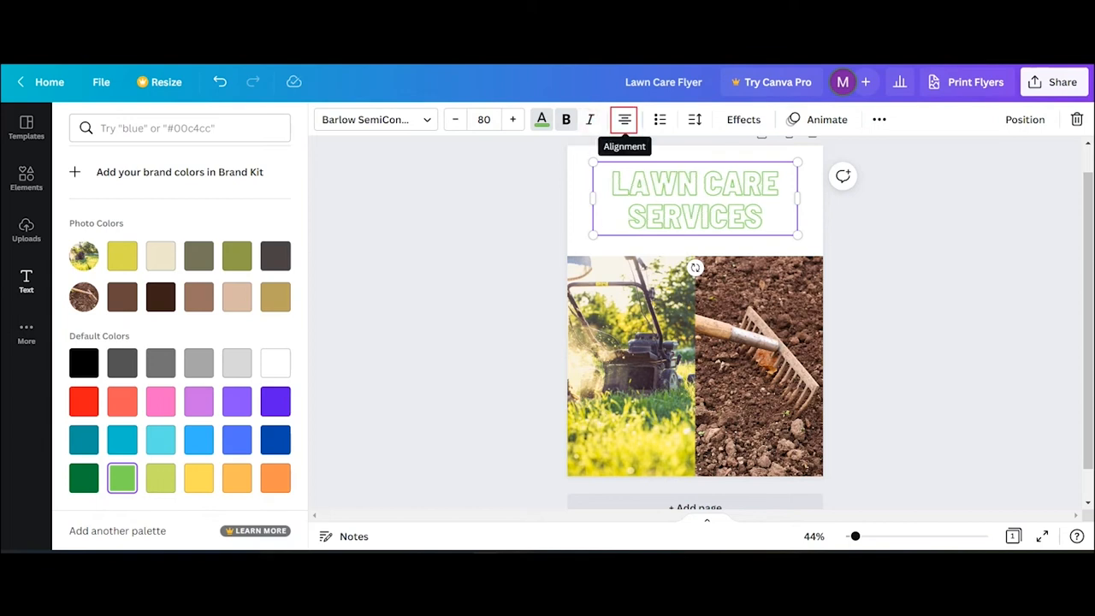
# - Cycle through alignments and list styles, ending centred with no list formatting
pyautogui.click(625, 120)
pyautogui.click(625, 120)
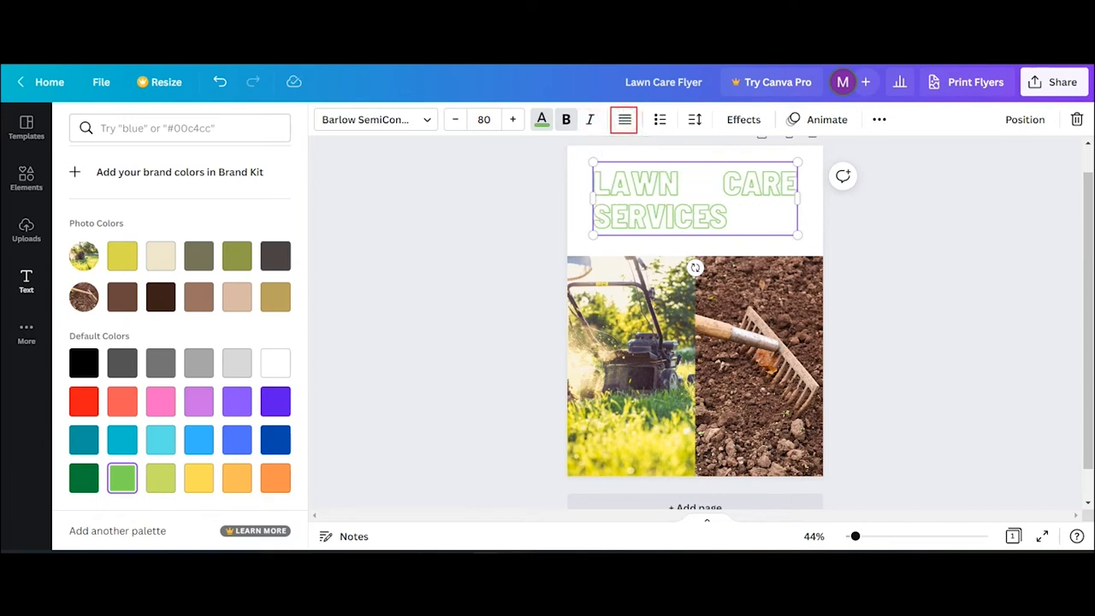
pyautogui.click(625, 120)
pyautogui.click(625, 119)
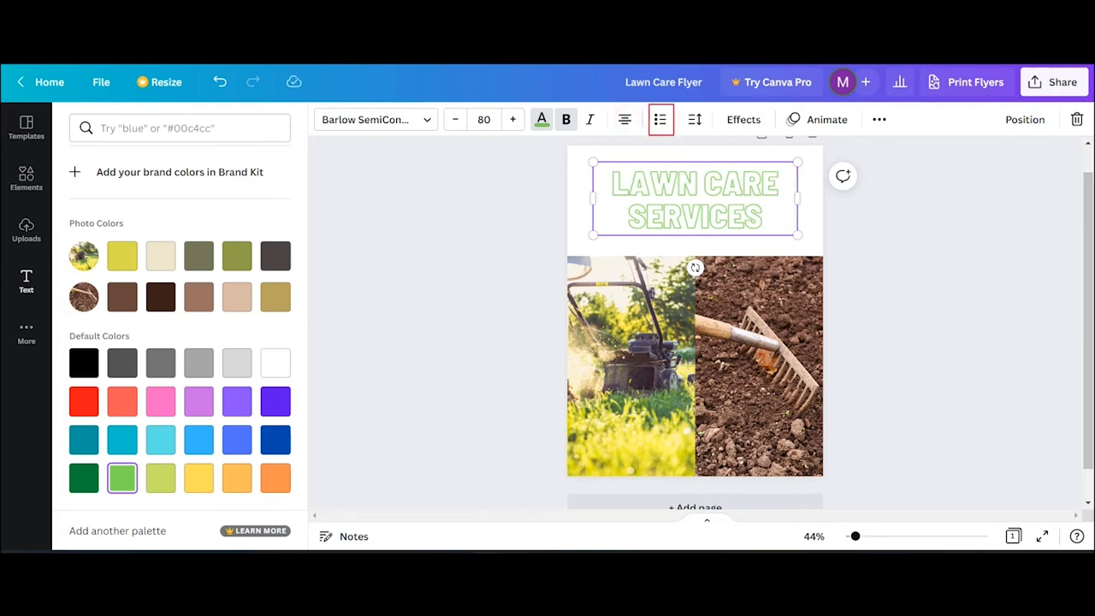
pyautogui.click(660, 120)
pyautogui.click(661, 120)
pyautogui.click(661, 120)
# - Increase the heading's line spacing to about 1.16 and fine-tune its letter spacing
pyautogui.click(695, 120)
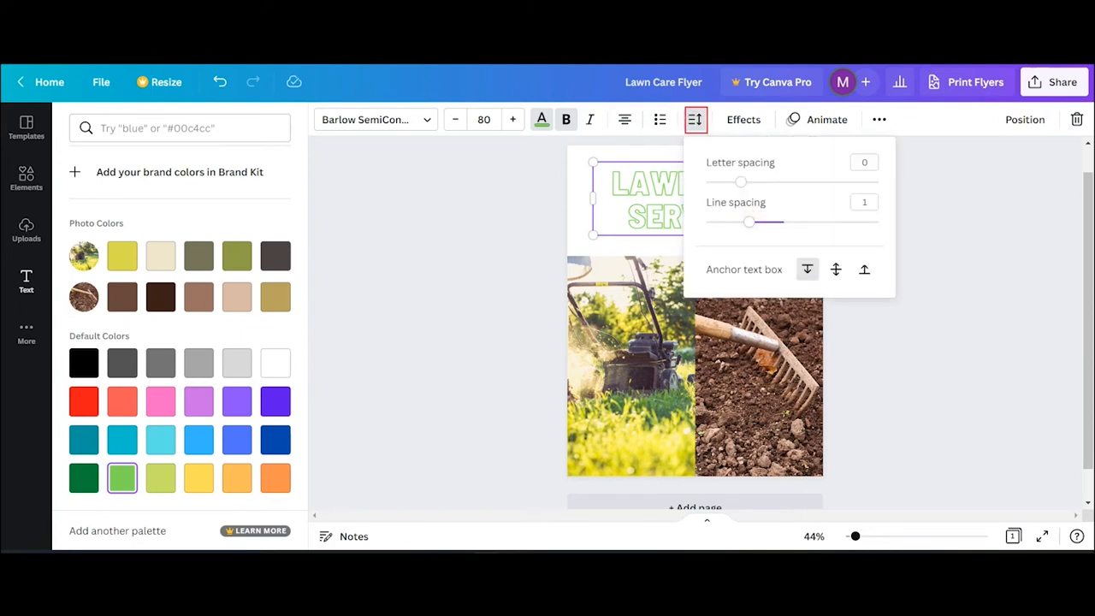
pyautogui.moveTo(750, 222)
pyautogui.mouseDown()
pyautogui.moveTo(798, 222)
pyautogui.moveTo(764, 221)
pyautogui.mouseUp()
pyautogui.moveTo(740, 181); pyautogui.dragTo(770, 181)
pyautogui.moveTo(770, 182); pyautogui.dragTo(763, 181)
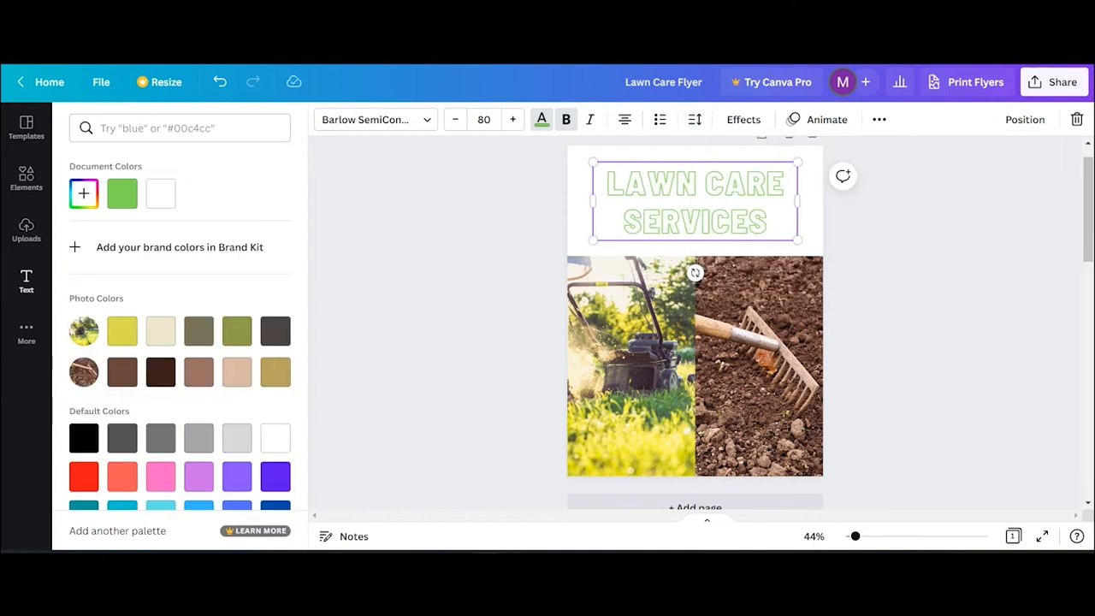
# - Raise the heading's Hollow effect thickness from 28 to about 62
pyautogui.click(743, 119)
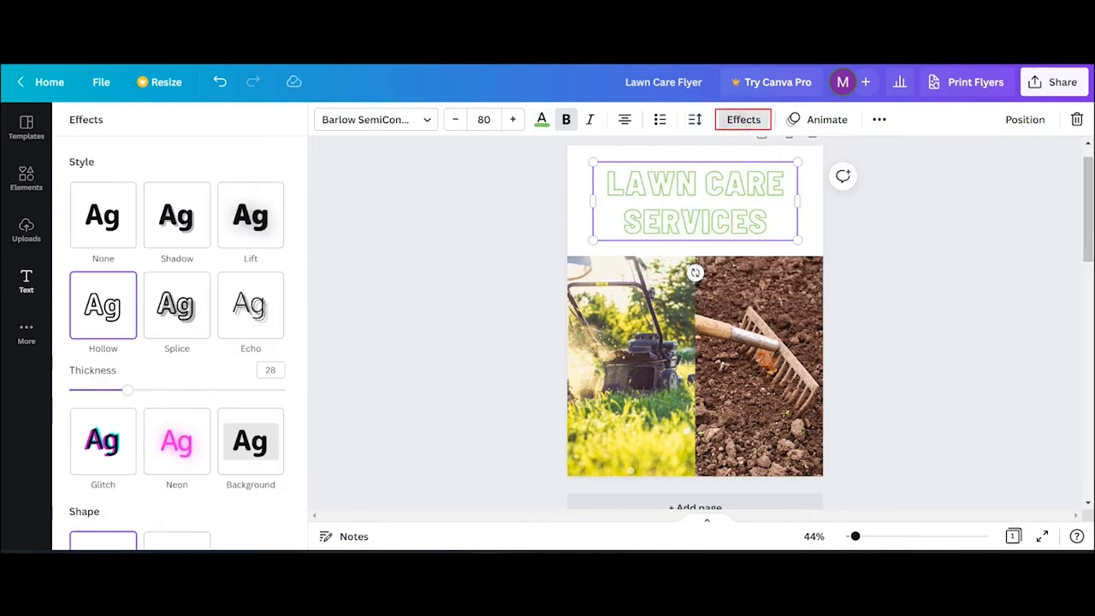
pyautogui.moveTo(128, 390); pyautogui.dragTo(201, 390)
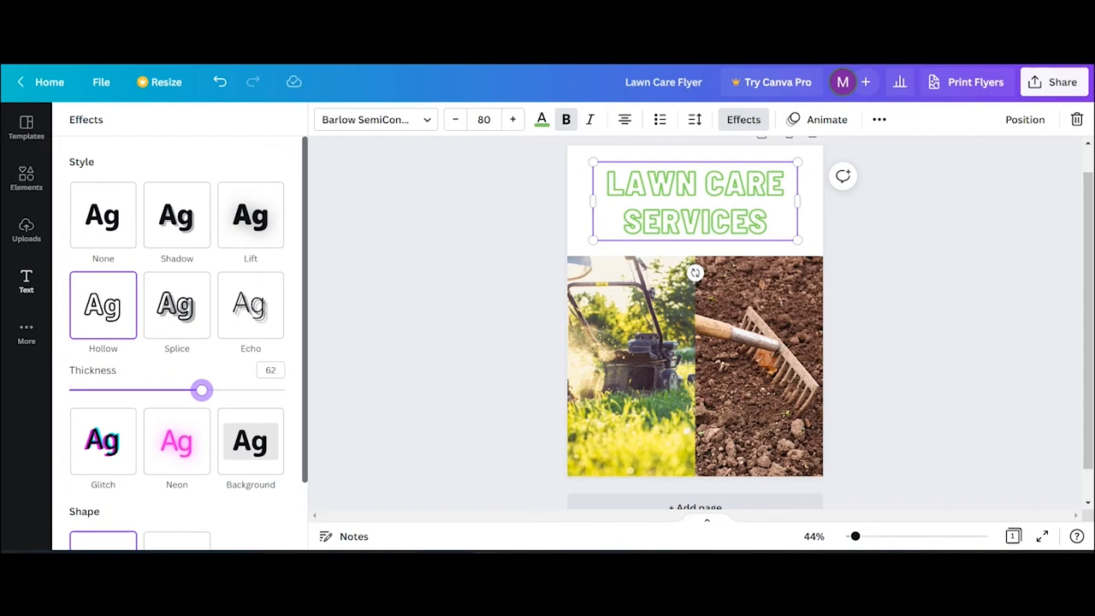
pyautogui.click(575, 214)
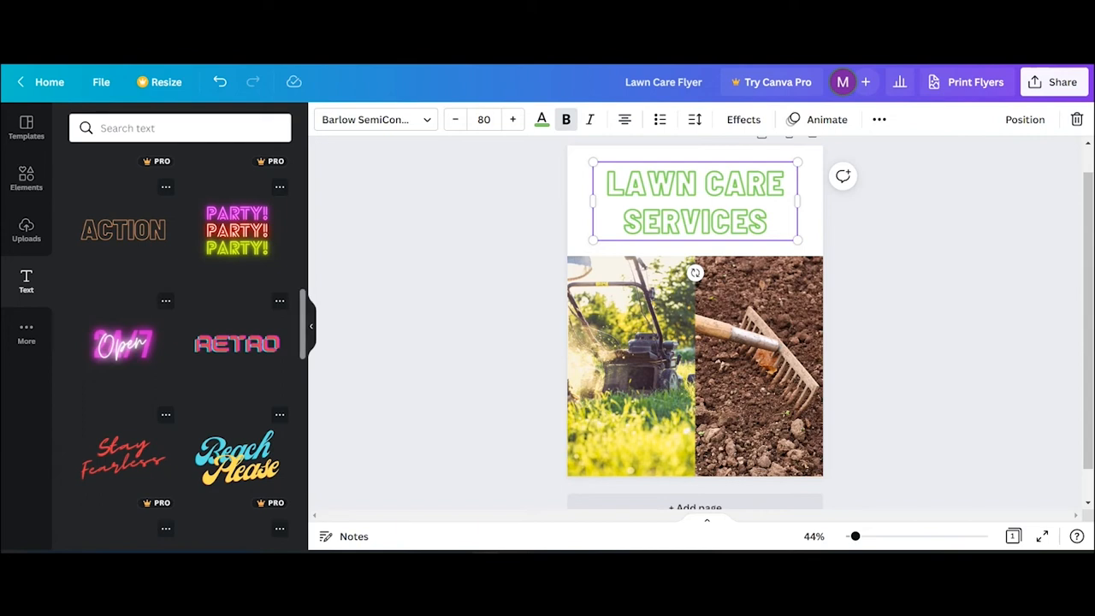
# - Search the Elements library for 'square' shapes, replacing the previous rake search
pyautogui.click(26, 178)
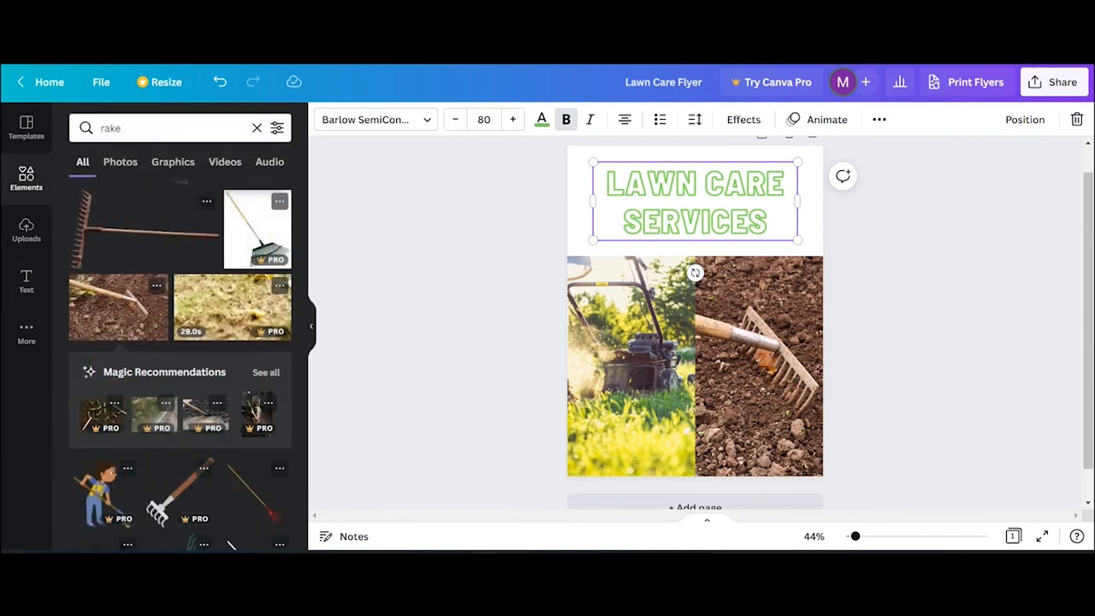
pyautogui.click(257, 128)
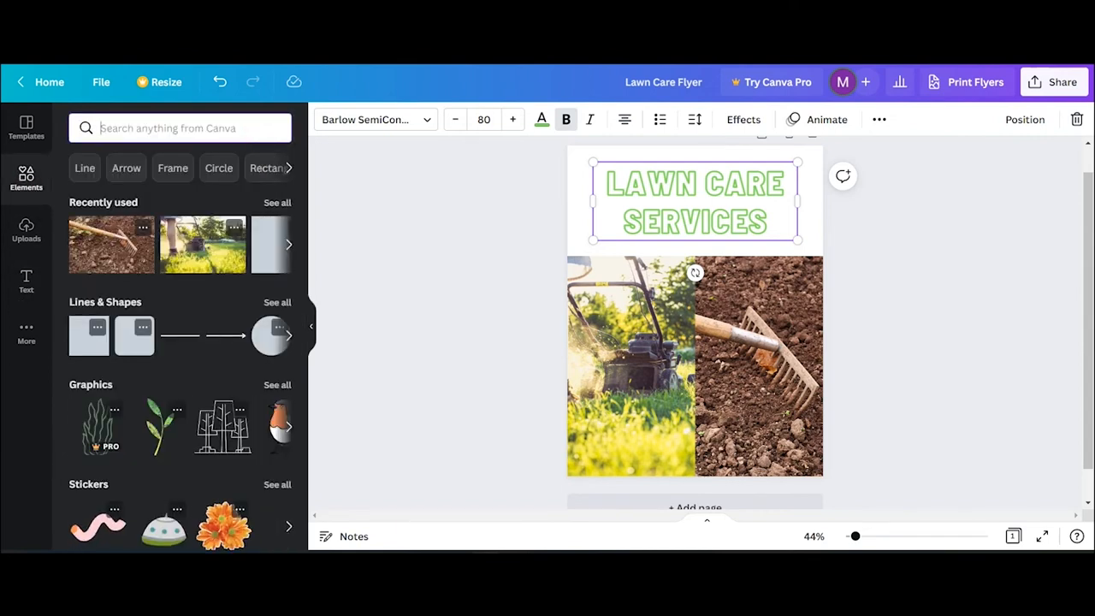
pyautogui.write('square')
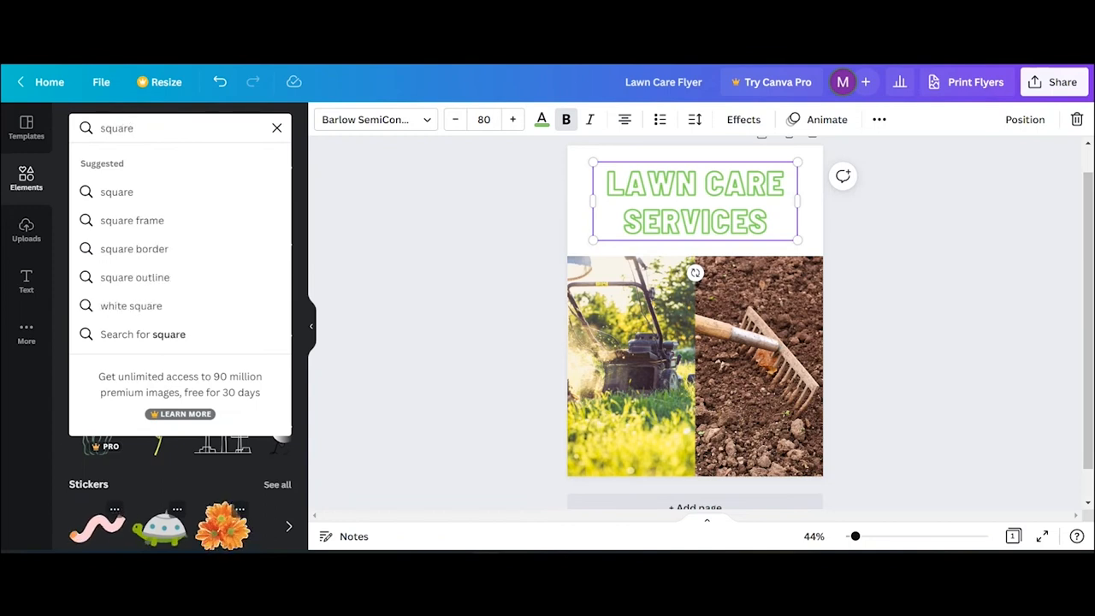
pyautogui.press('Return')
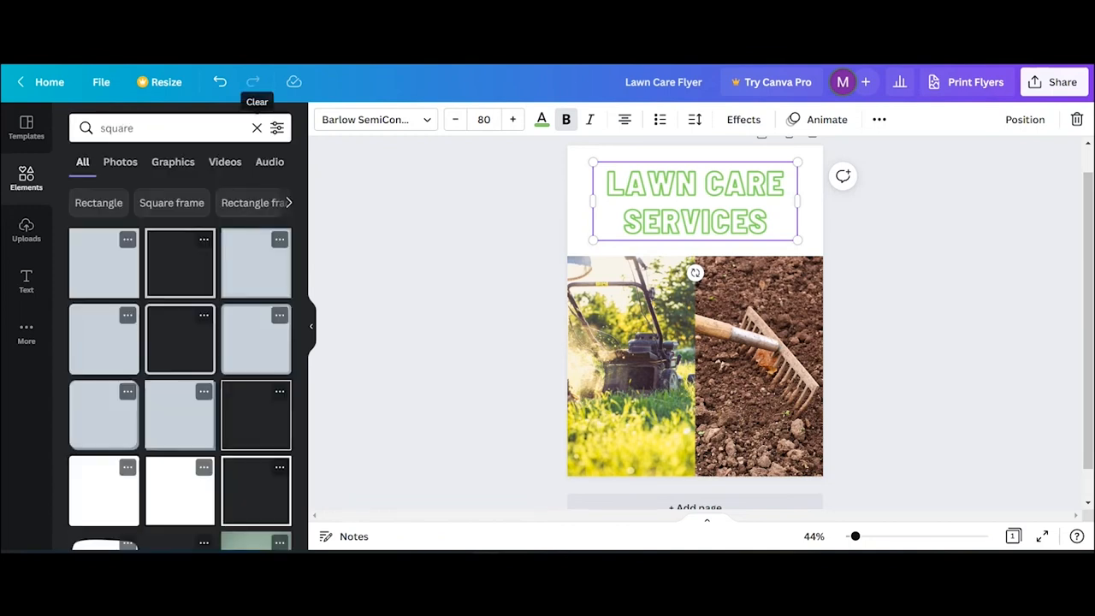
# - Place a square over the flyer's title and stretch it across the whole heading area
pyautogui.moveTo(85, 257); pyautogui.dragTo(692, 200)
pyautogui.moveTo(729, 161); pyautogui.dragTo(824, 146)
pyautogui.moveTo(653, 239); pyautogui.dragTo(568, 255)
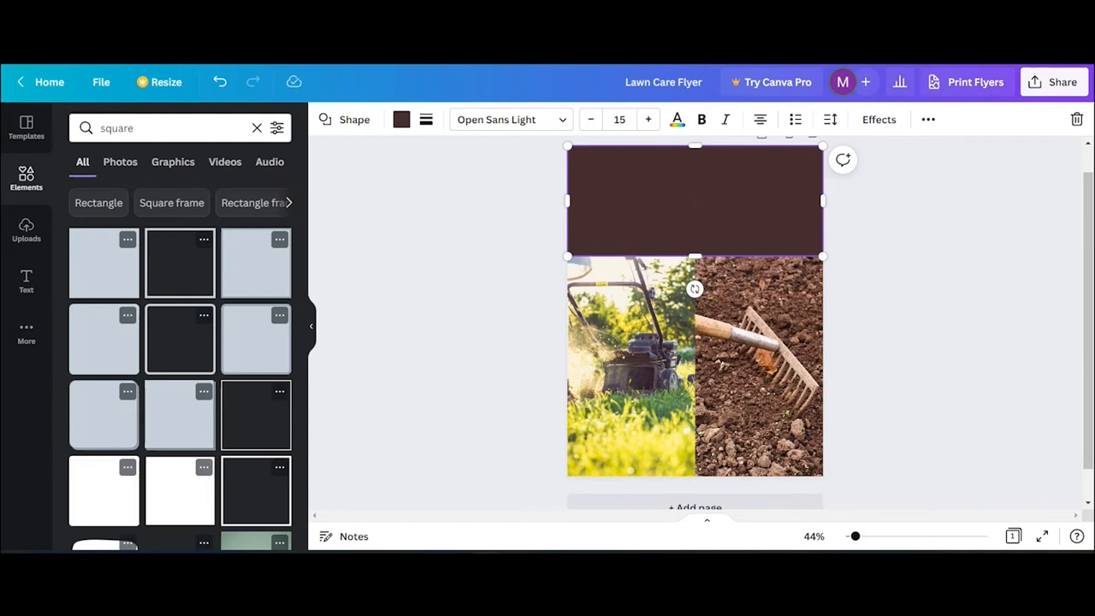
# - Send the brown rectangle to the back, behind the LAWN CARE SERVICES heading
pyautogui.rightClick(739, 223)
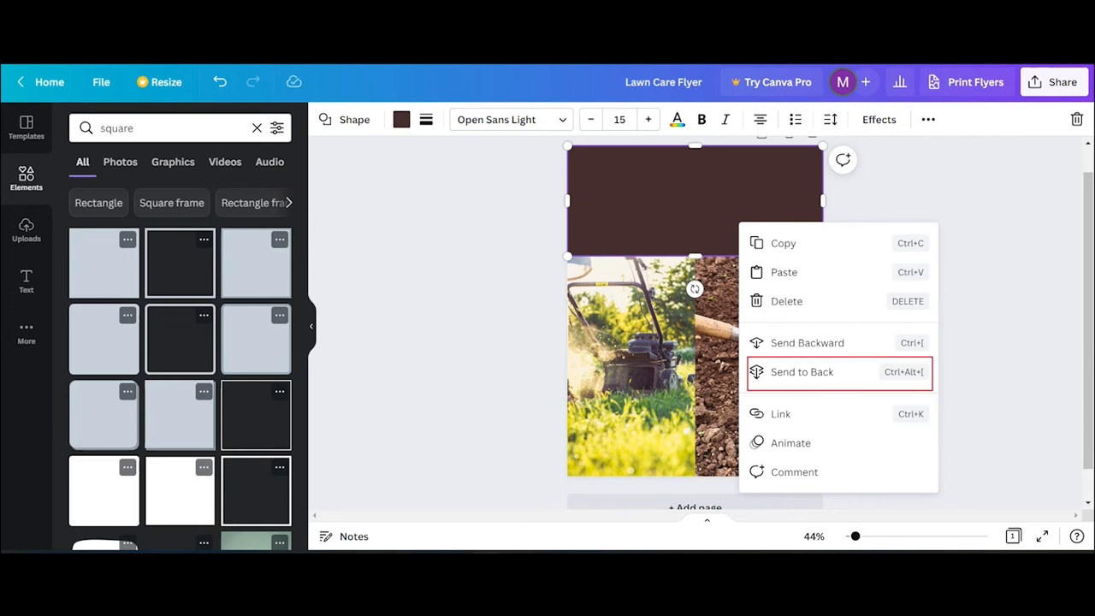
pyautogui.click(798, 370)
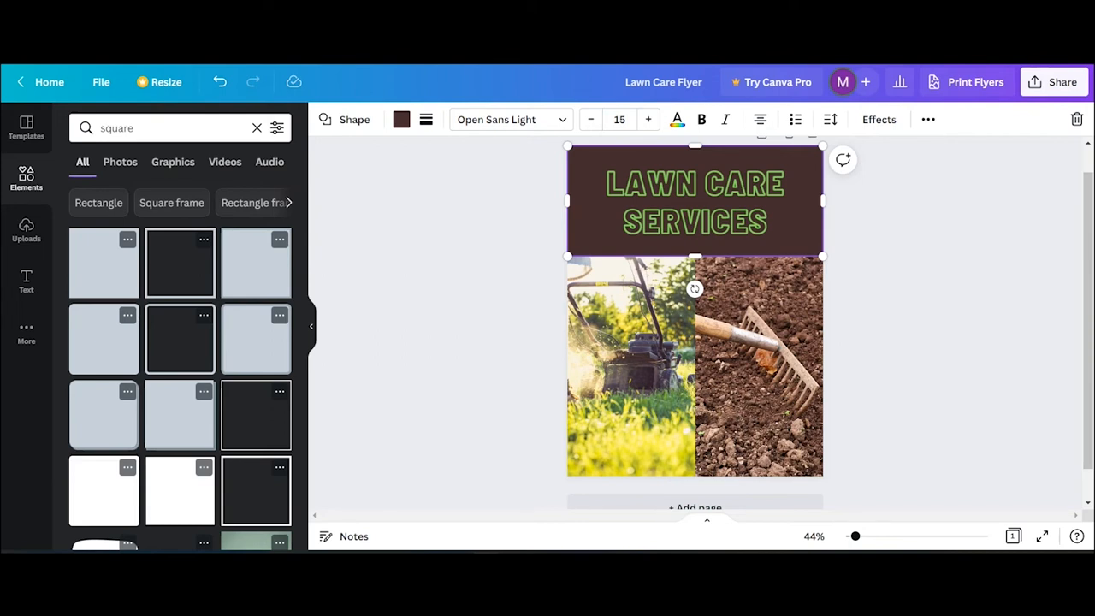
pyautogui.click(401, 119)
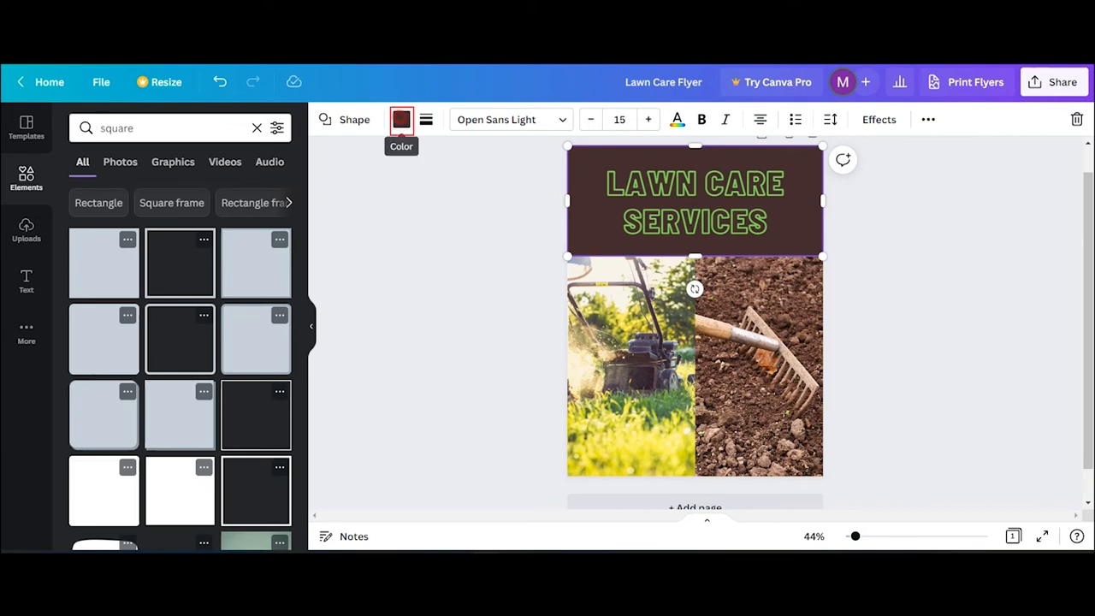
# - Try grass green on the banner rectangle, then revert it to dark brown
pyautogui.click(401, 119)
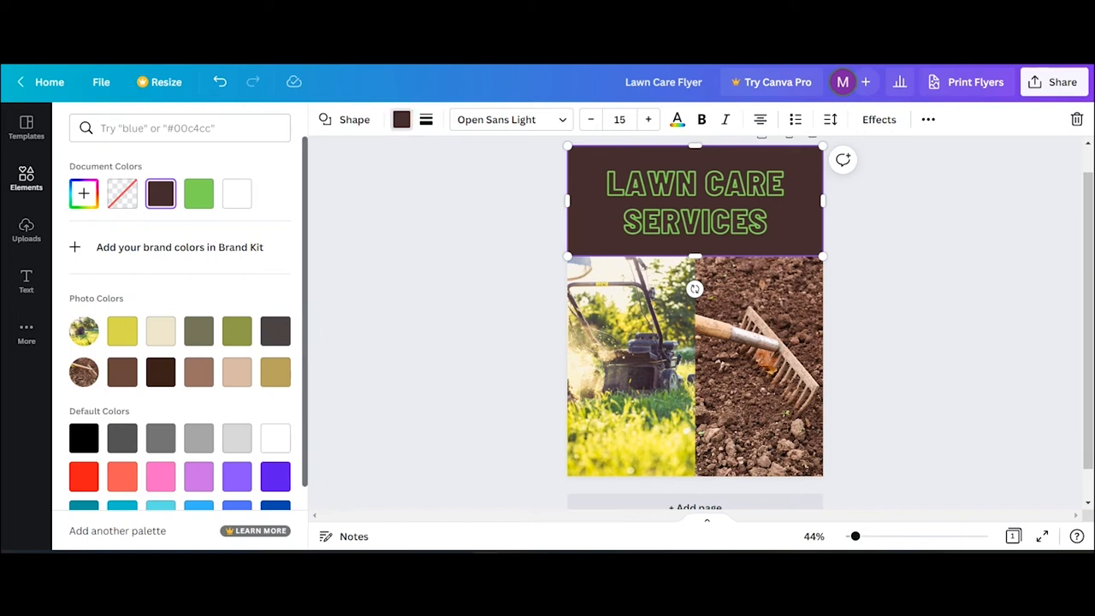
pyautogui.click(198, 193)
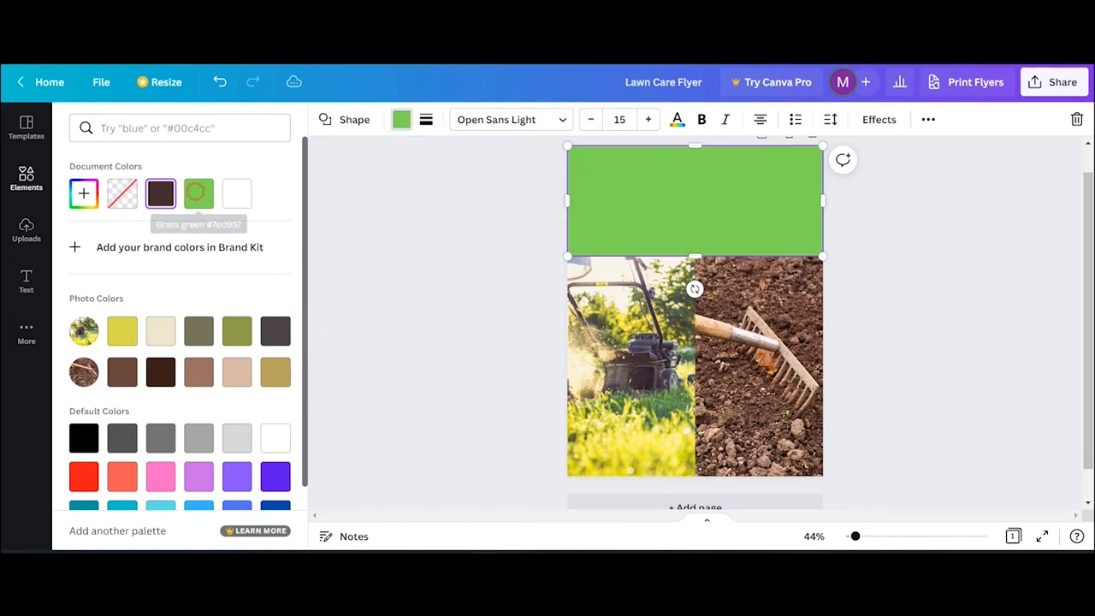
pyautogui.click(160, 192)
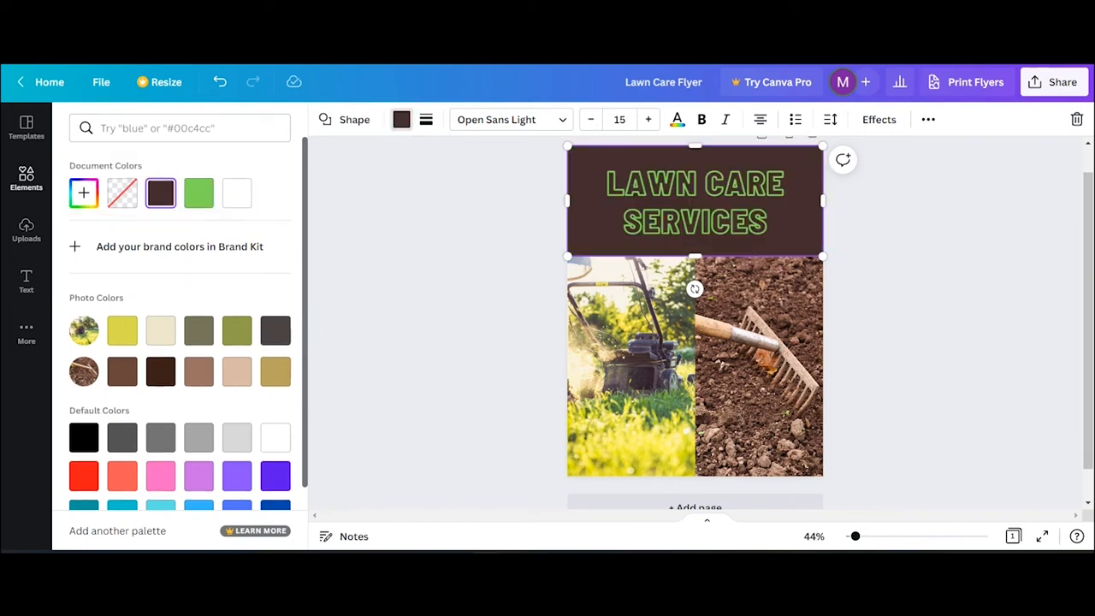
pyautogui.scroll(-1, 179, 342)
# - Try yellow, cream, dark grey, gold, purple, blue and orange on the banner, ending on black
pyautogui.click(123, 255)
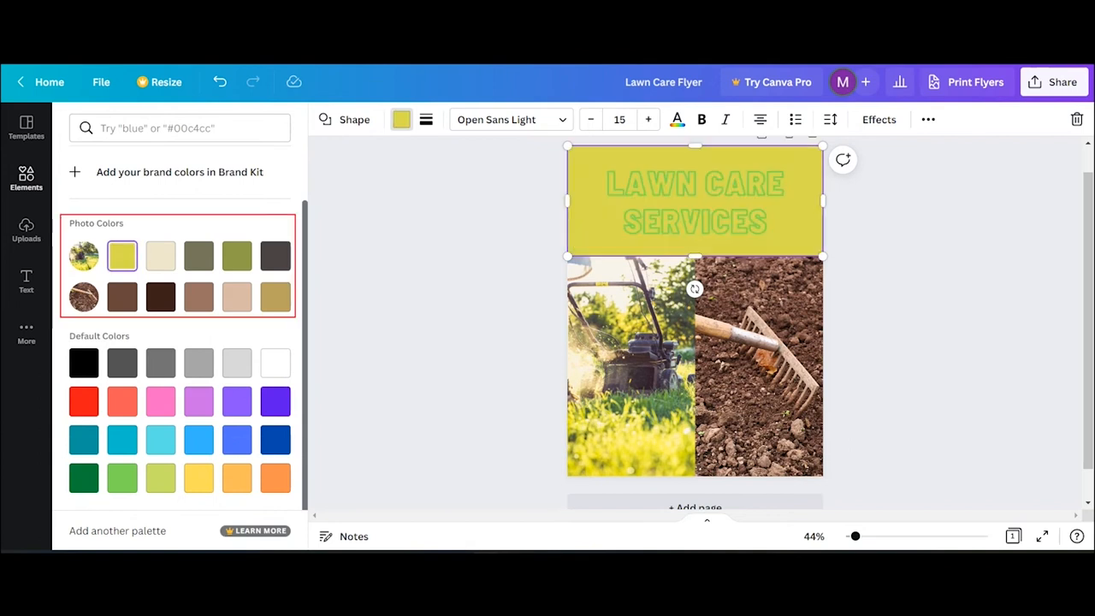
pyautogui.click(160, 255)
pyautogui.click(275, 256)
pyautogui.click(276, 297)
pyautogui.click(275, 401)
pyautogui.click(276, 440)
pyautogui.click(275, 478)
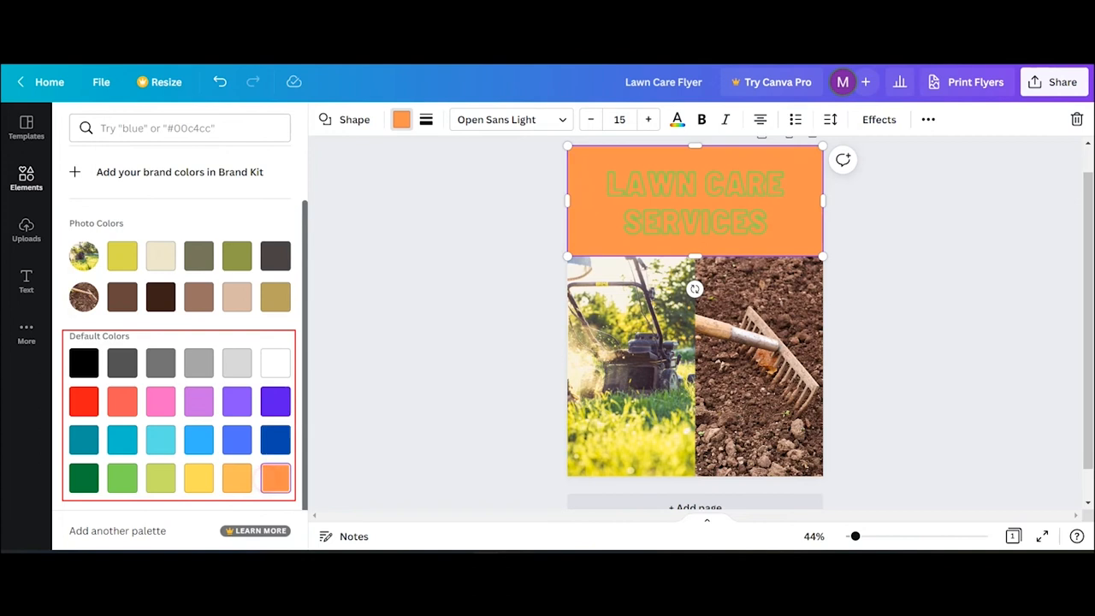
pyautogui.click(84, 363)
pyautogui.scroll(1, 84, 363)
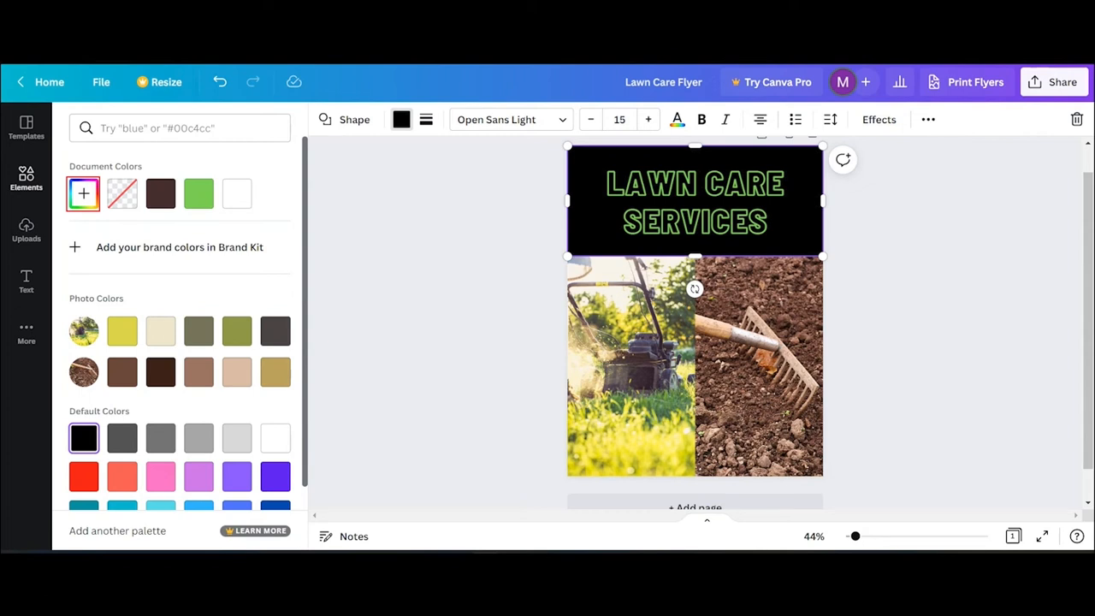
# - Try custom banner colours (#FFFFFF, #F6A703 orange, then a dull blue) before reverting to dark brown
pyautogui.click(84, 193)
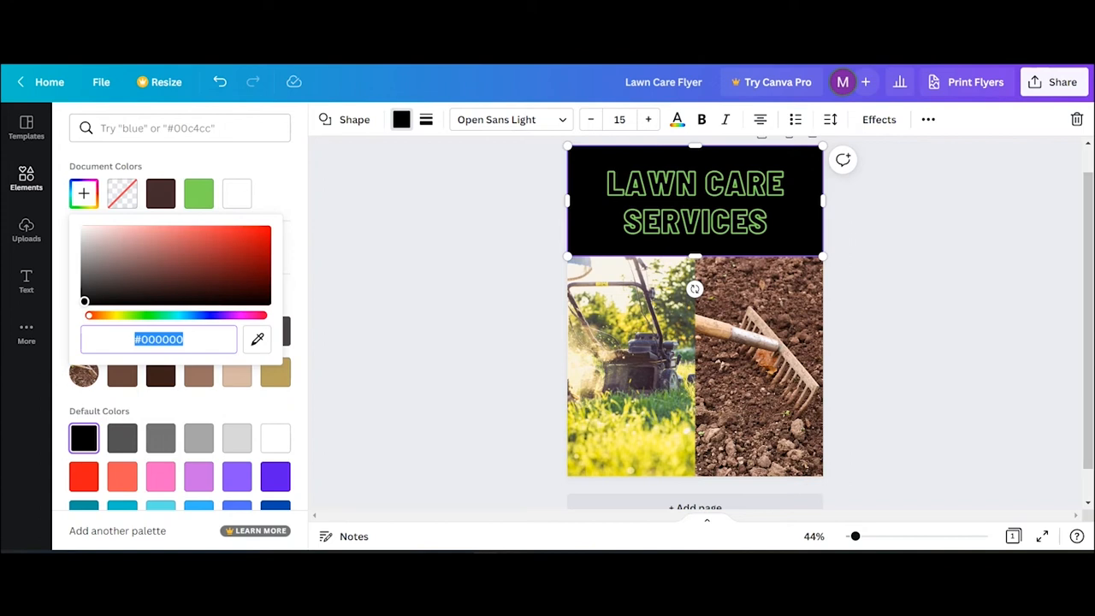
pyautogui.write('#FFFFFF')
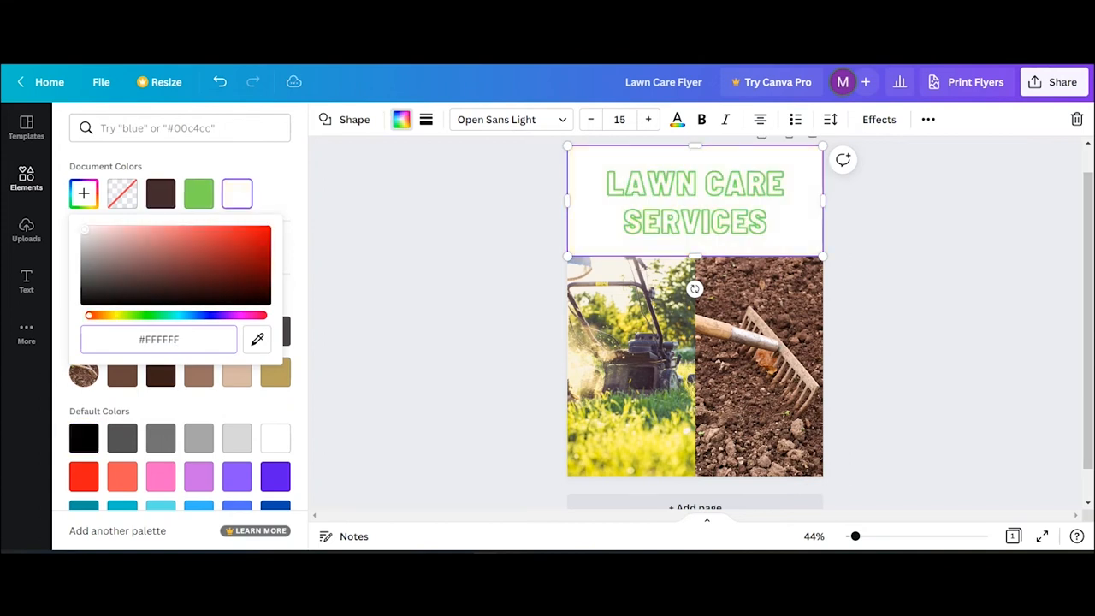
pyautogui.write('#F6')
pyautogui.write('A')
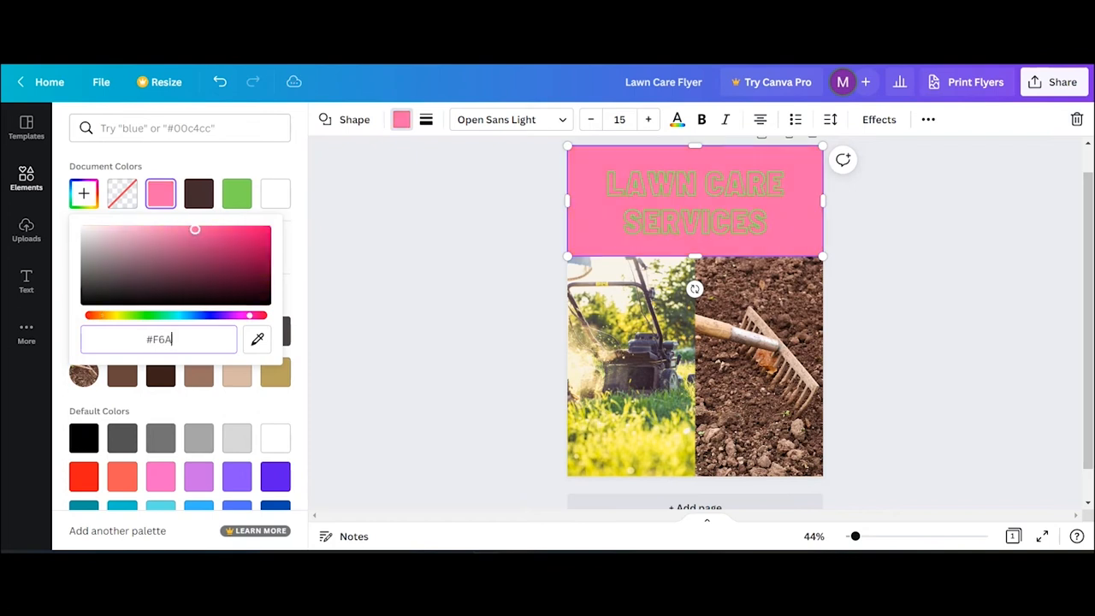
pyautogui.write('703')
pyautogui.moveTo(267, 231)
pyautogui.mouseDown()
pyautogui.moveTo(267, 254)
pyautogui.moveTo(254, 253)
pyautogui.moveTo(183, 227)
pyautogui.moveTo(259, 249)
pyautogui.moveTo(220, 254)
pyautogui.moveTo(213, 242)
pyautogui.moveTo(235, 234)
pyautogui.moveTo(267, 238)
pyautogui.mouseUp()
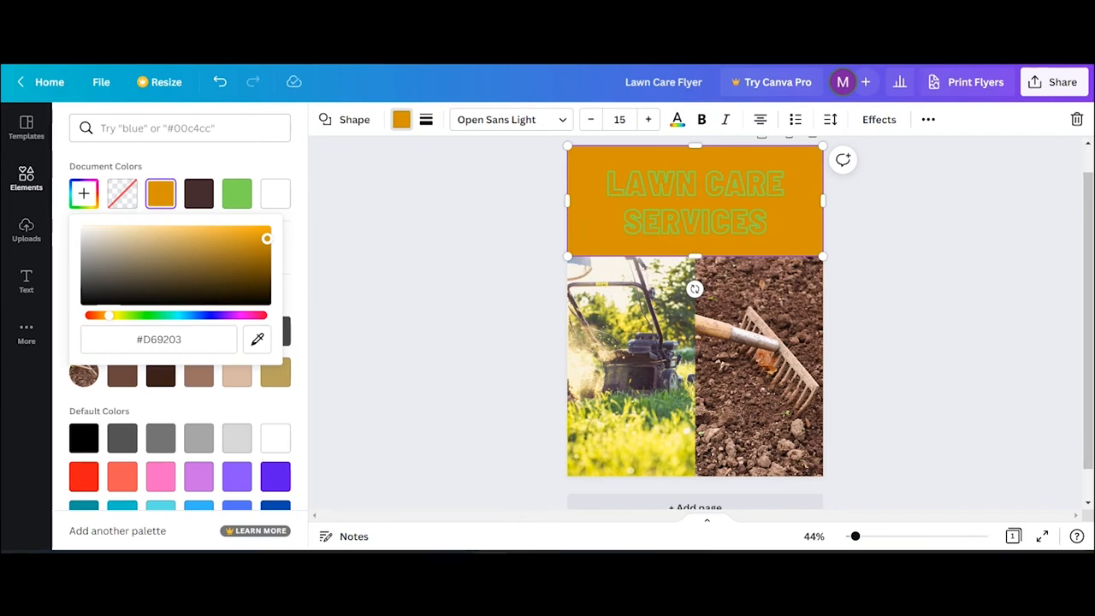
pyautogui.moveTo(109, 316); pyautogui.dragTo(190, 315)
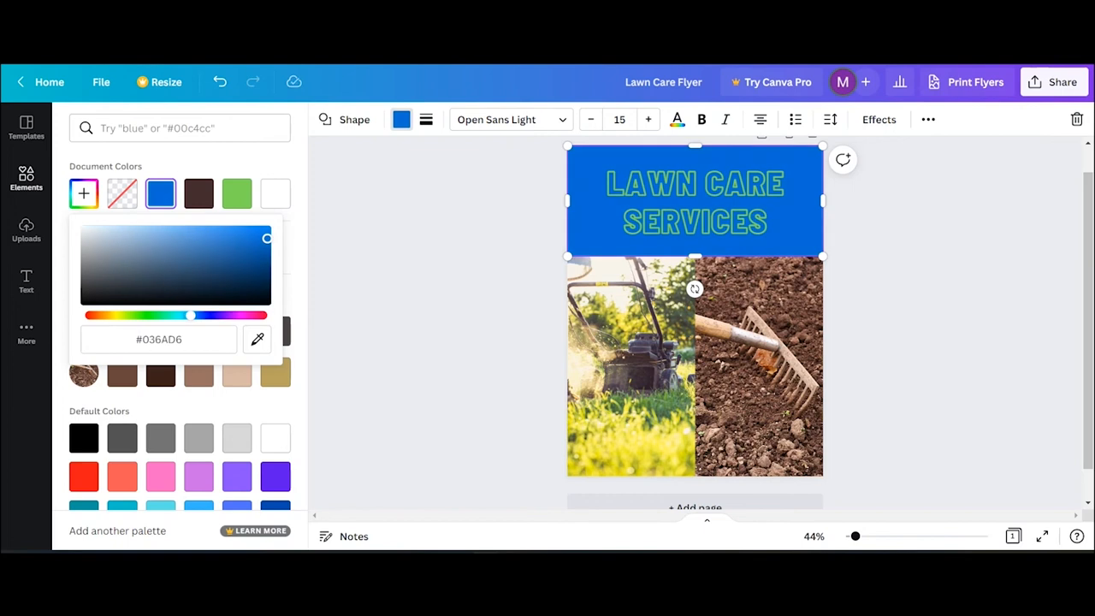
pyautogui.moveTo(267, 237)
pyautogui.mouseDown()
pyautogui.moveTo(234, 249)
pyautogui.moveTo(232, 227)
pyautogui.moveTo(258, 230)
pyautogui.moveTo(230, 230)
pyautogui.moveTo(248, 229)
pyautogui.mouseUp()
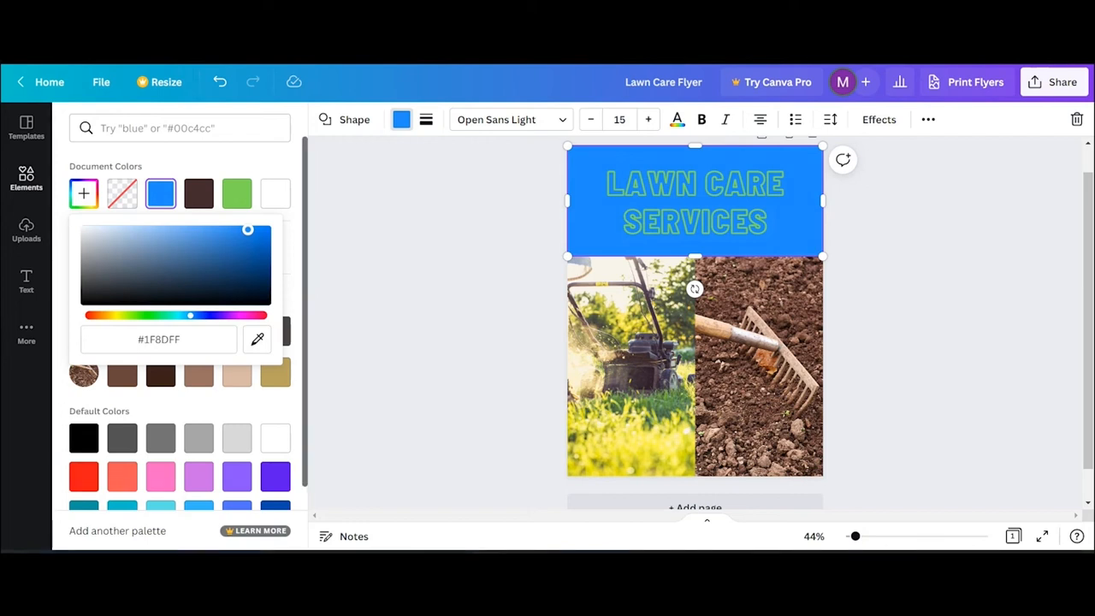
pyautogui.click(199, 193)
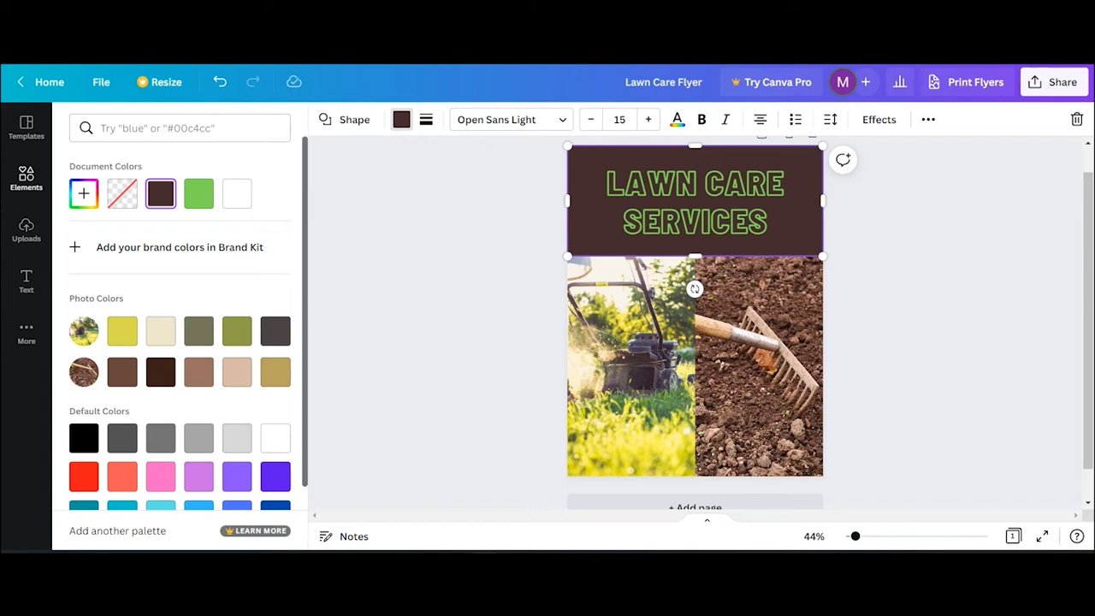
# - Search the Text panel for 'bold' and scroll through the bold font results
pyautogui.click(26, 281)
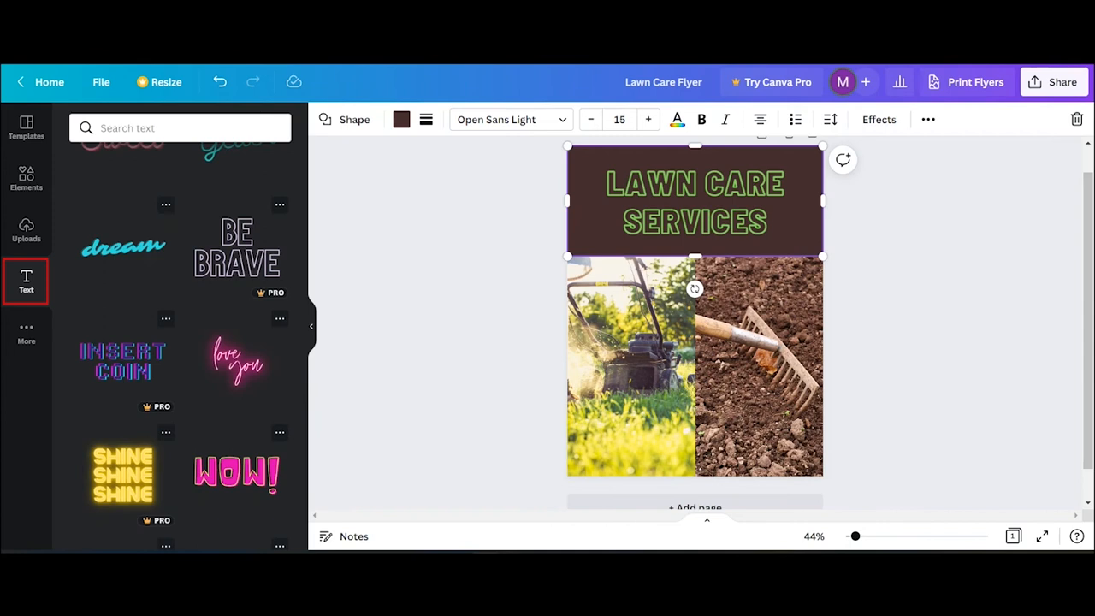
pyautogui.click(128, 126)
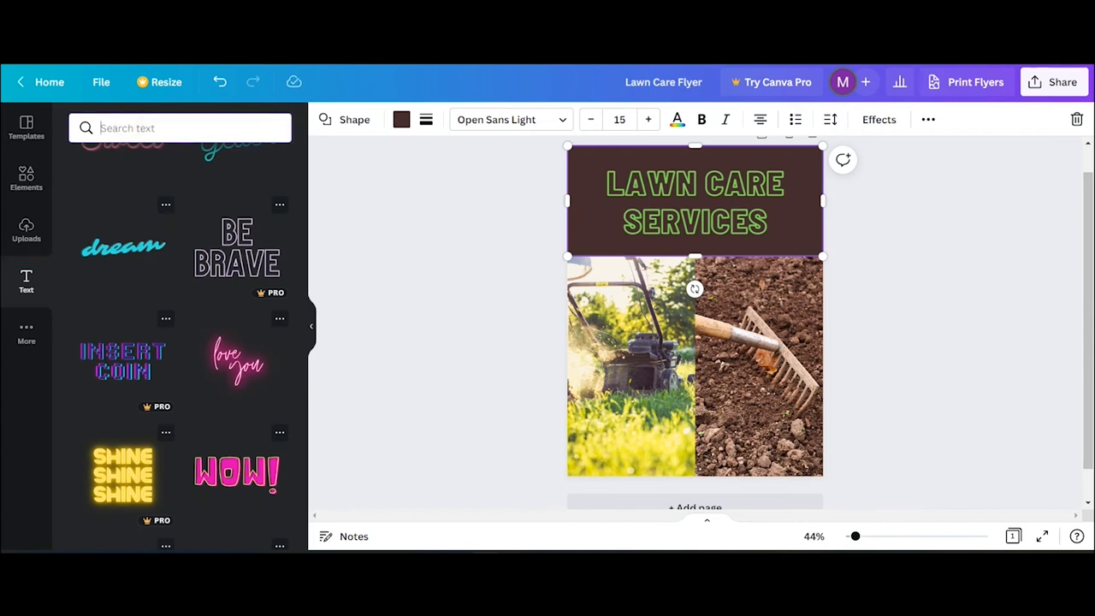
pyautogui.write('b')
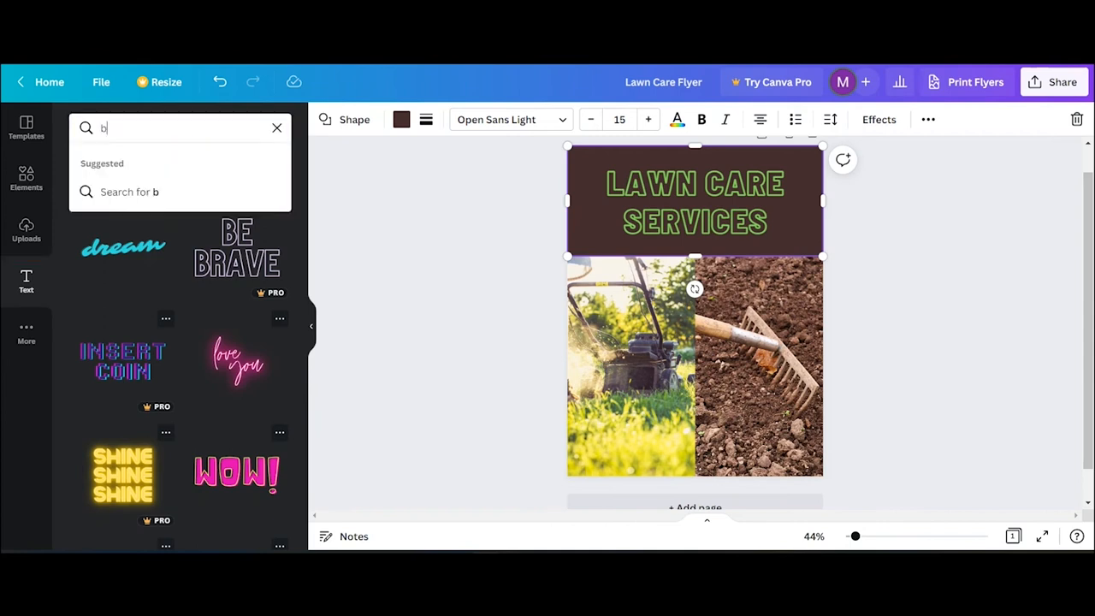
pyautogui.write('old')
pyautogui.press('Return')
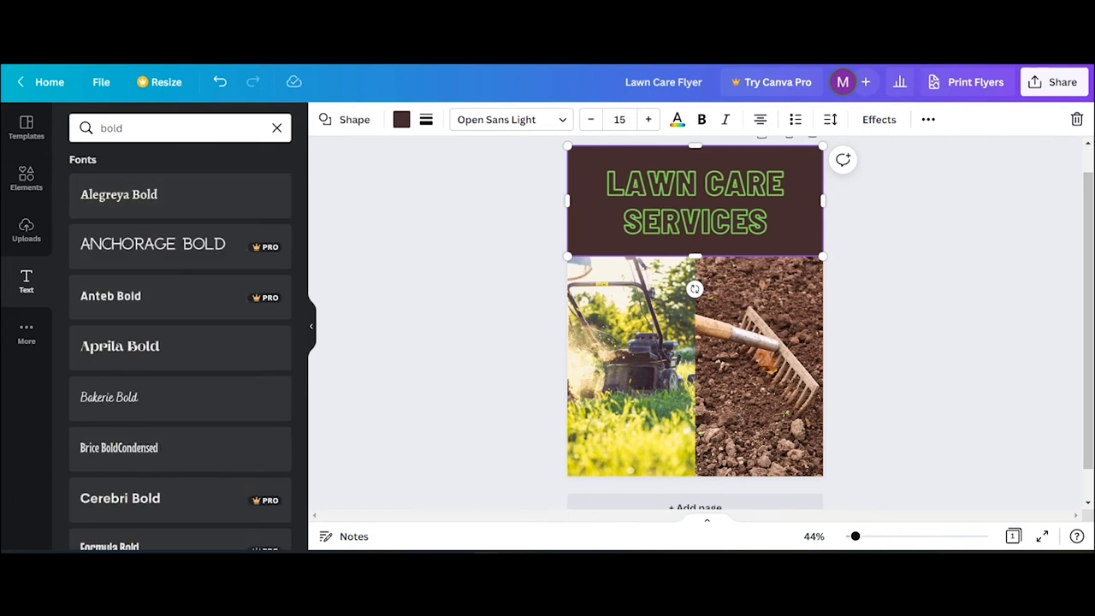
pyautogui.scroll(-1, 180, 351)
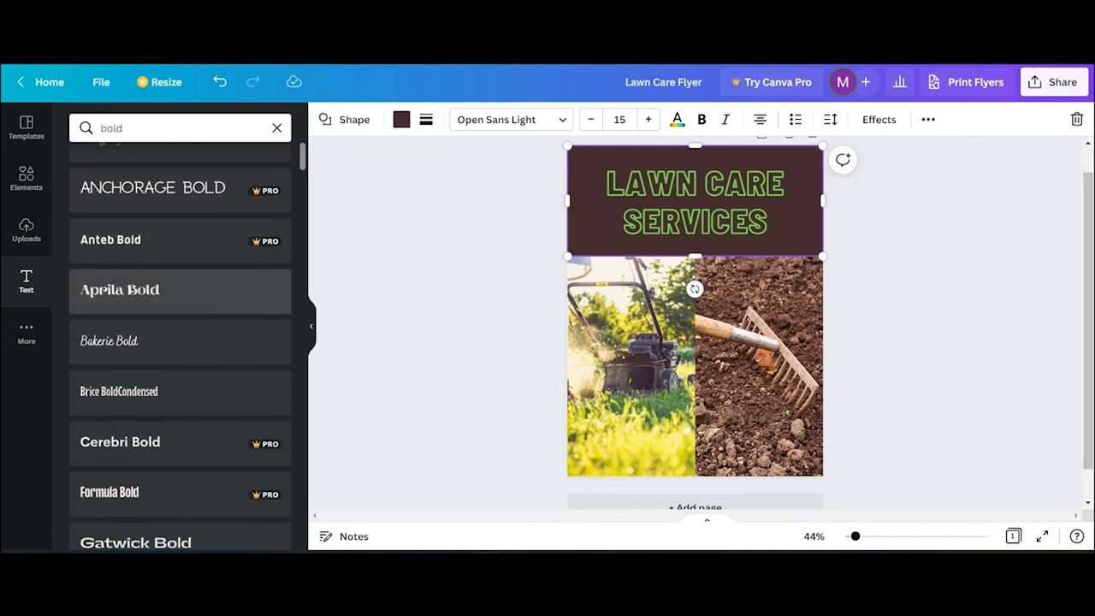
pyautogui.scroll(-2, 180, 257)
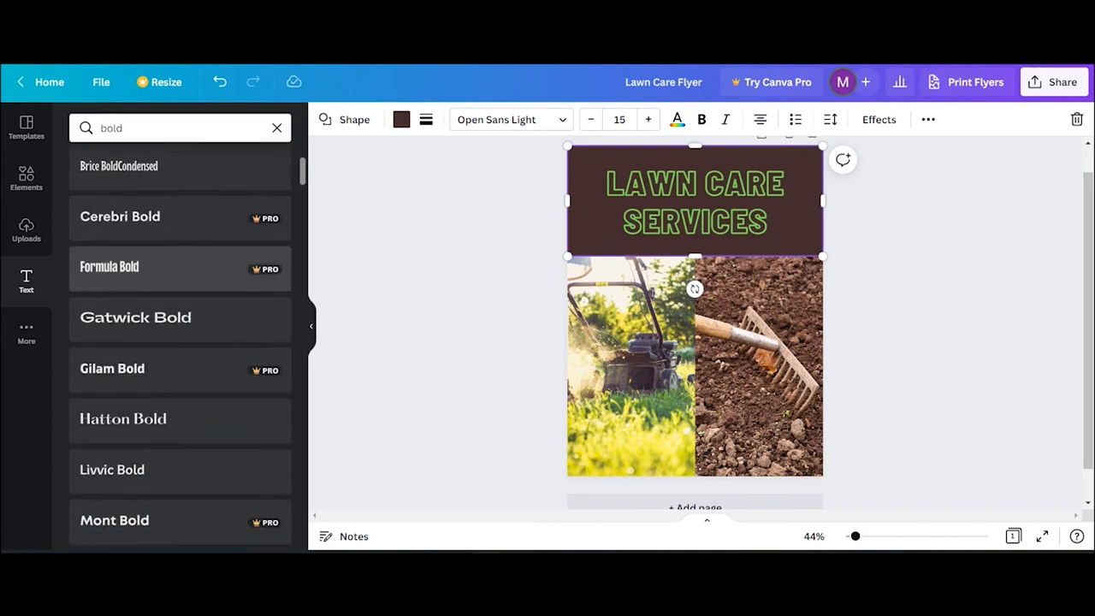
pyautogui.scroll(-1, 179, 343)
pyautogui.scroll(-1, 180, 342)
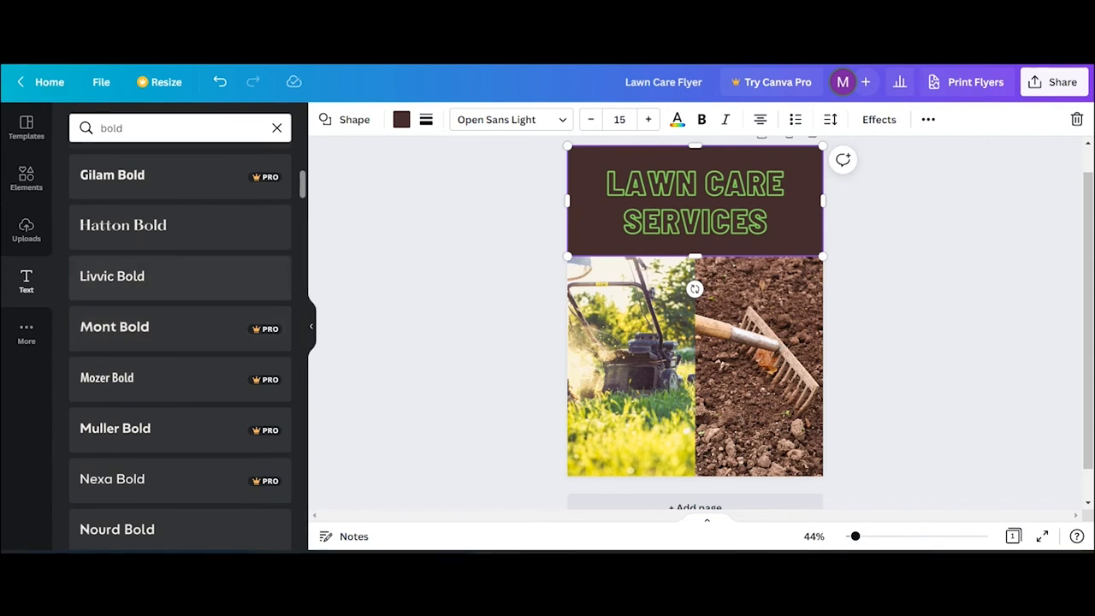
# - Add 'Metro and Surrounding Area' in Livvic Bold at size 40, placed just below the banner
pyautogui.click(132, 276)
pyautogui.moveTo(114, 276); pyautogui.dragTo(699, 310)
pyautogui.write('Metro and Surrounding Area')
pyautogui.hotkey('ctrl', 'a')
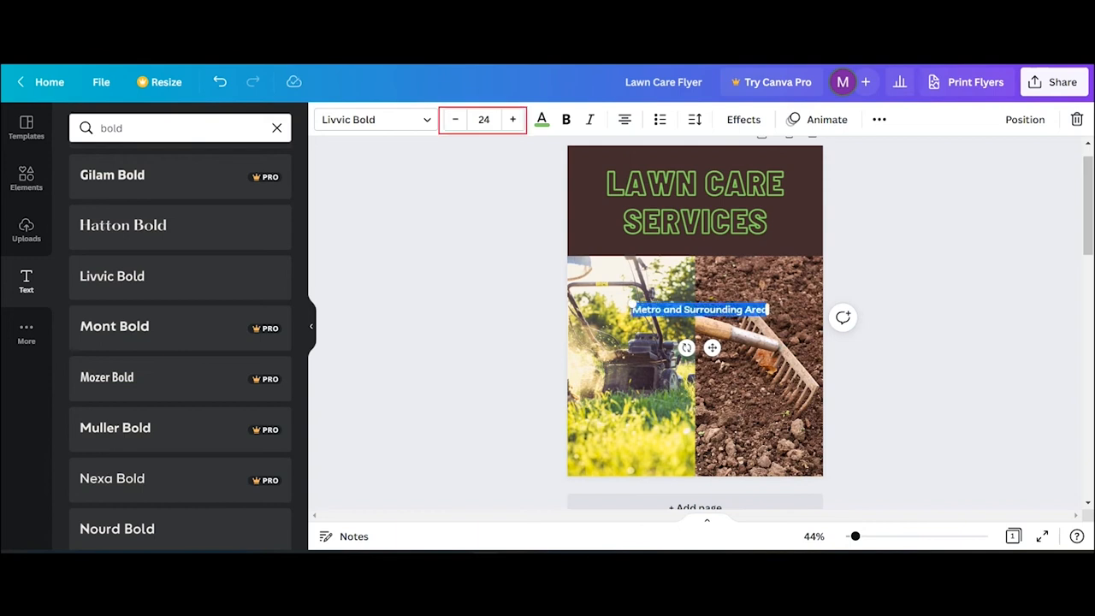
pyautogui.click(483, 119)
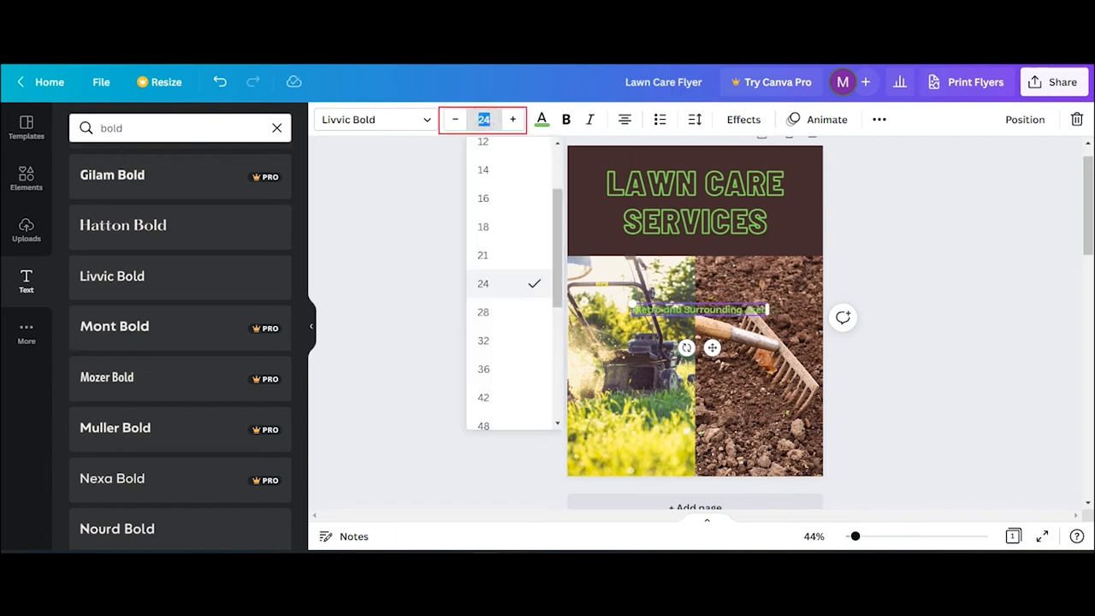
pyautogui.write('40')
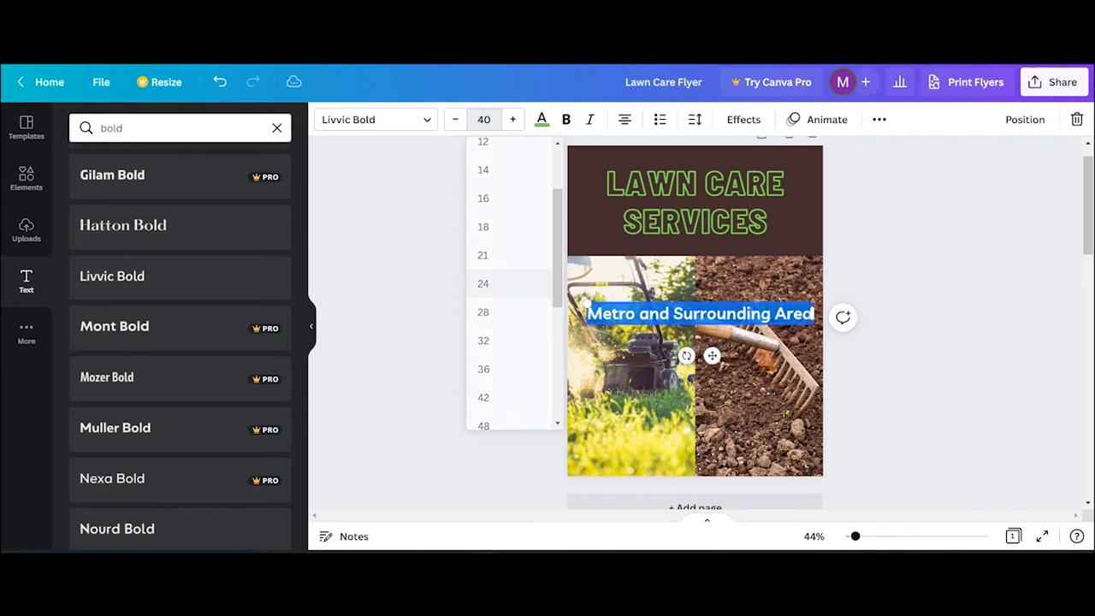
pyautogui.press('Return')
pyautogui.moveTo(694, 311); pyautogui.dragTo(695, 281)
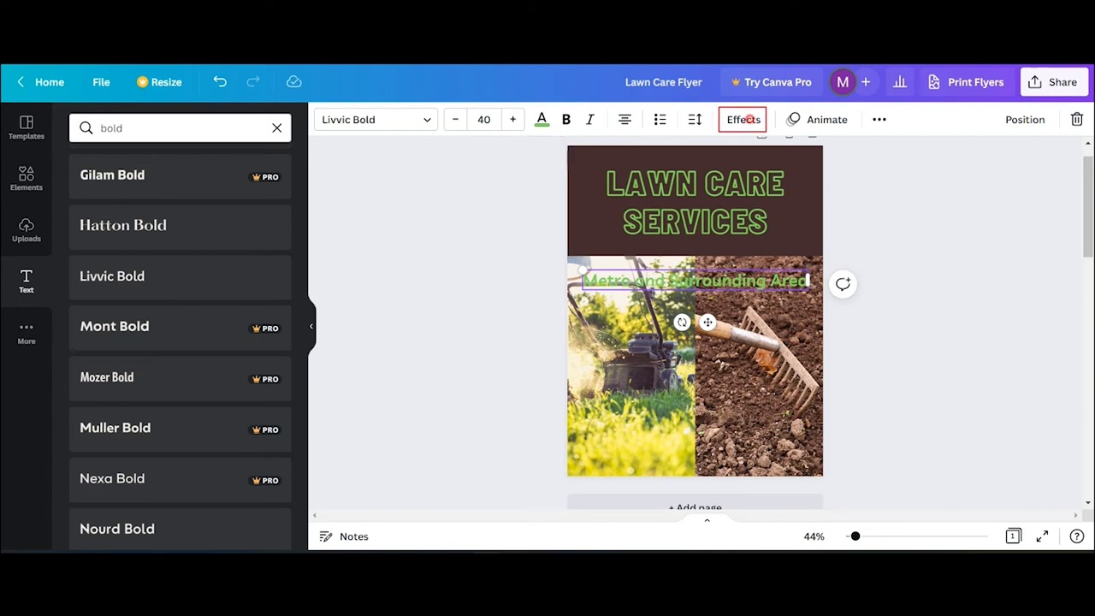
# - Apply an enlarged, square-cornered Background effect to the subtitle and open its colour choices
pyautogui.click(745, 119)
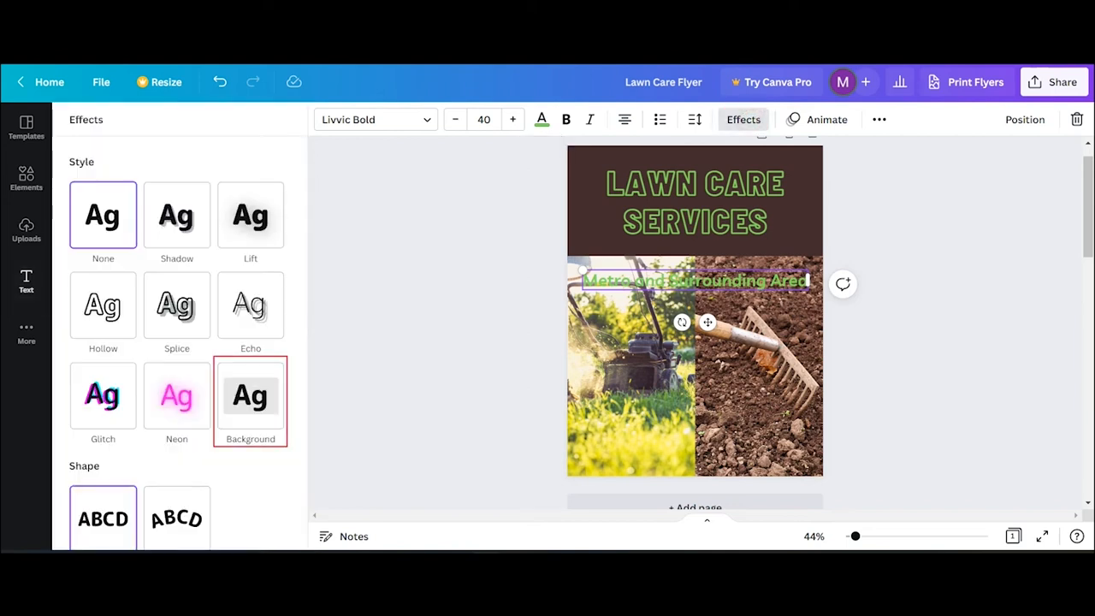
pyautogui.click(249, 394)
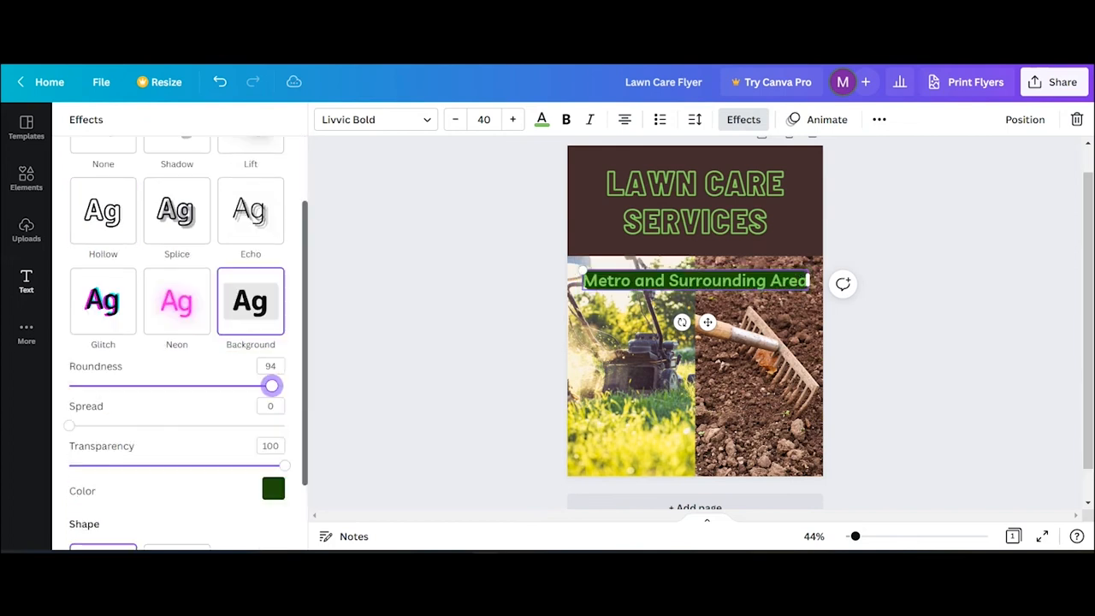
pyautogui.moveTo(271, 385); pyautogui.dragTo(285, 386)
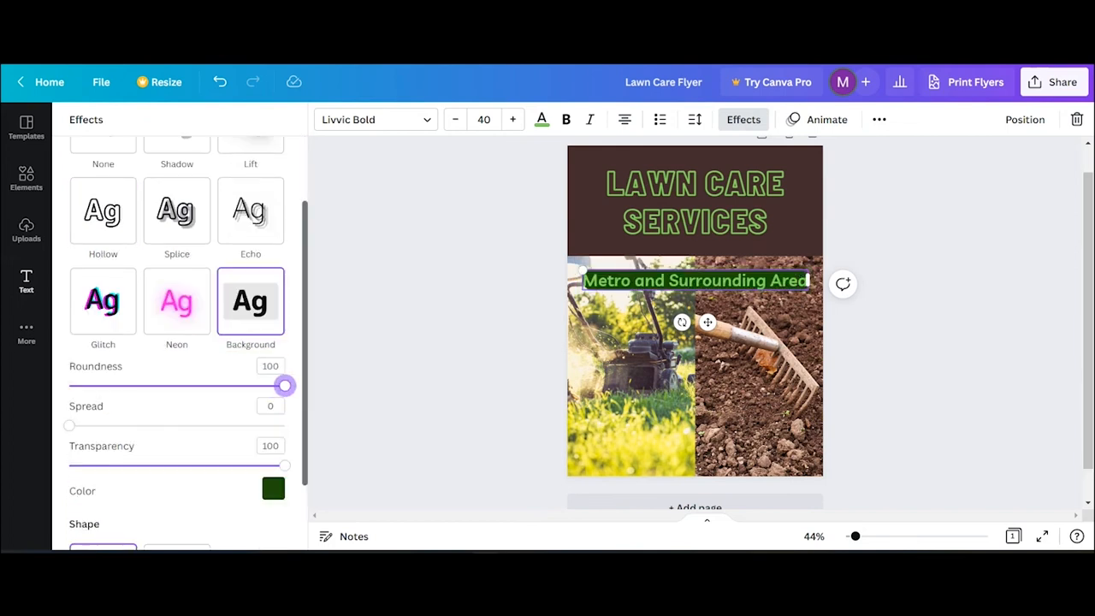
pyautogui.moveTo(70, 425); pyautogui.dragTo(106, 425)
pyautogui.moveTo(285, 385); pyautogui.dragTo(69, 386)
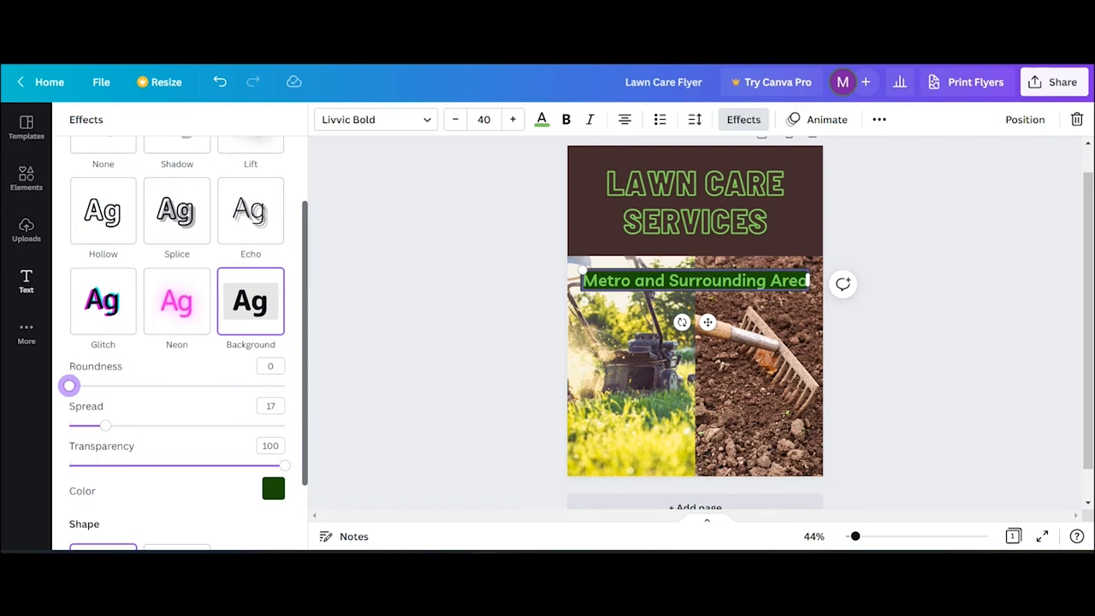
pyautogui.click(273, 489)
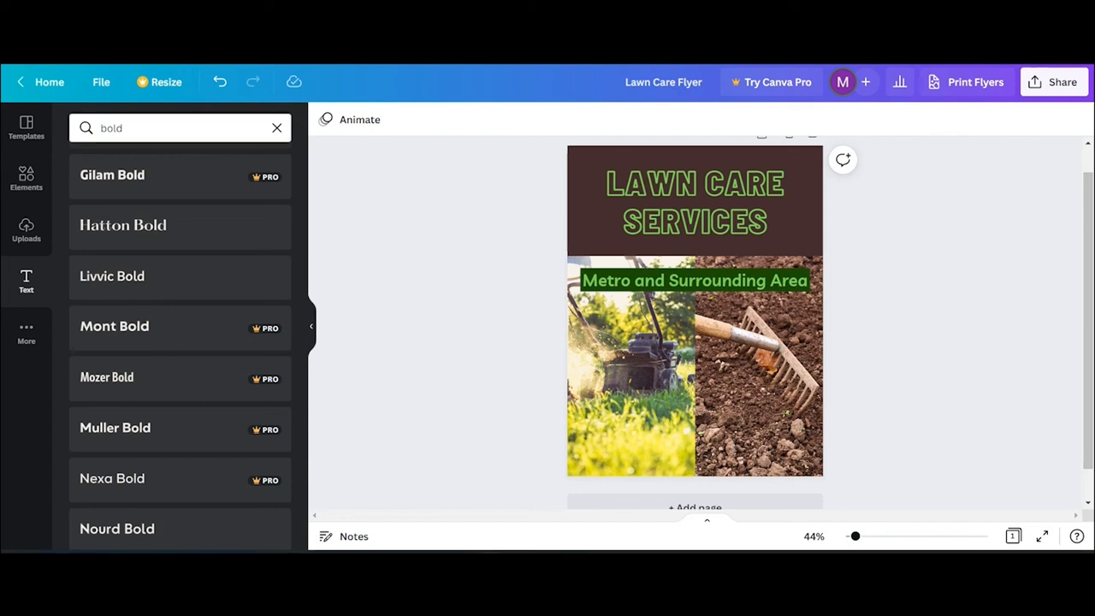
# - Duplicate the subtitle, move the copy near the bottom, and change it to 'Call:' plus a phone number
pyautogui.rightClick(702, 275)
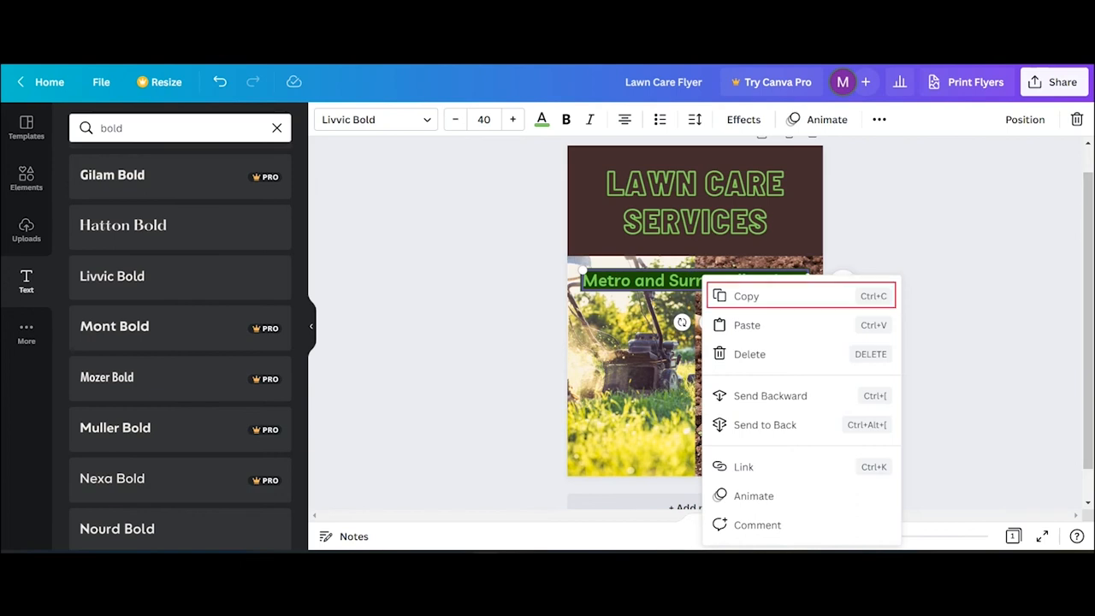
pyautogui.click(753, 296)
pyautogui.rightClick(699, 328)
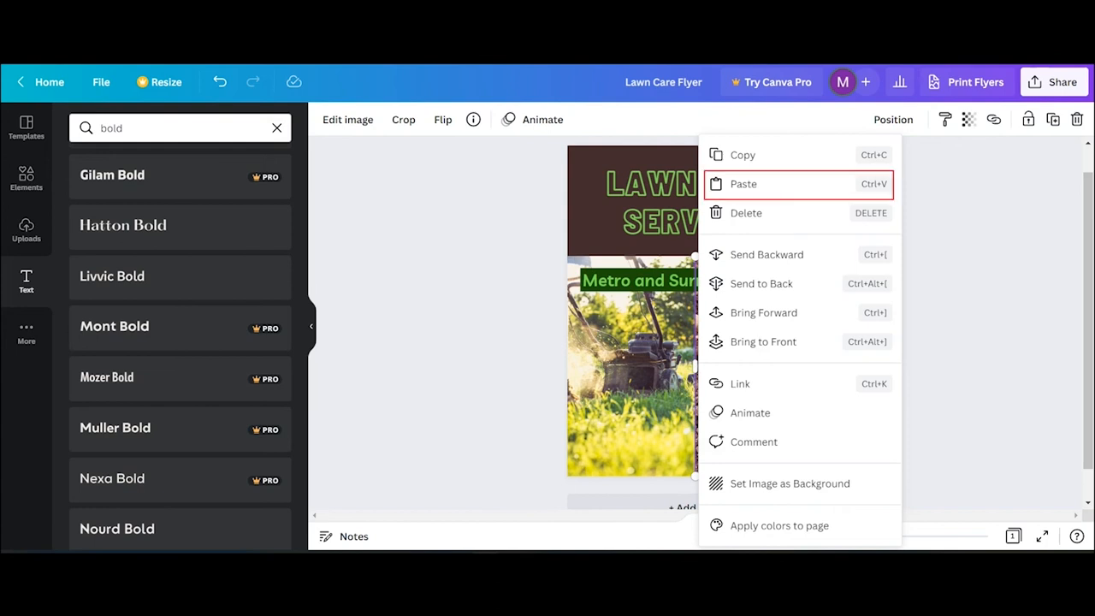
pyautogui.click(715, 185)
pyautogui.moveTo(692, 286); pyautogui.dragTo(692, 419)
pyautogui.doubleClick(692, 419)
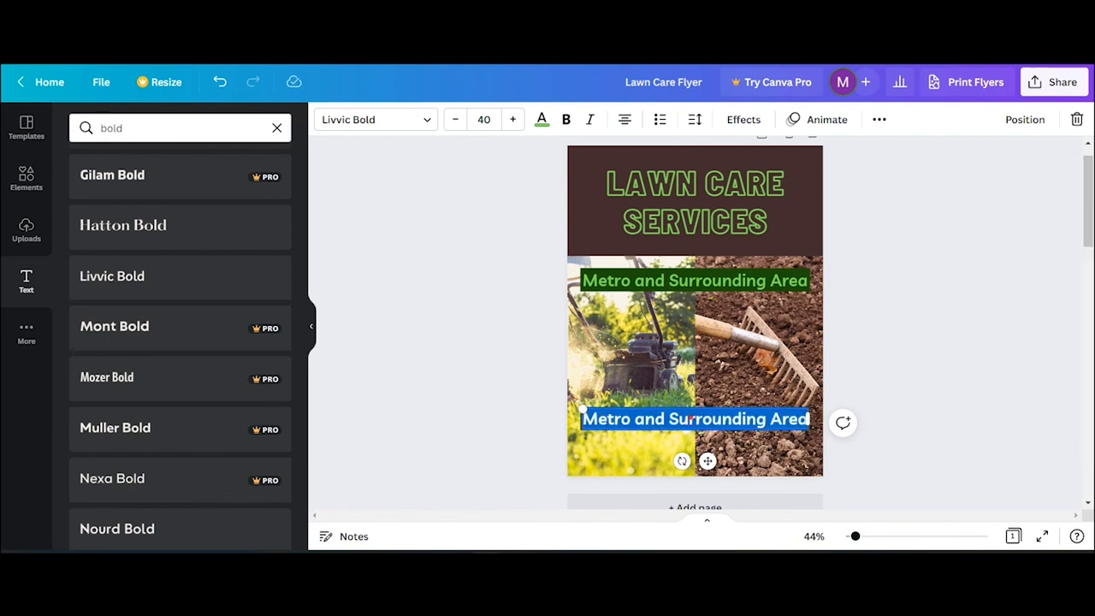
pyautogui.write('Call: (123) 456-7890')
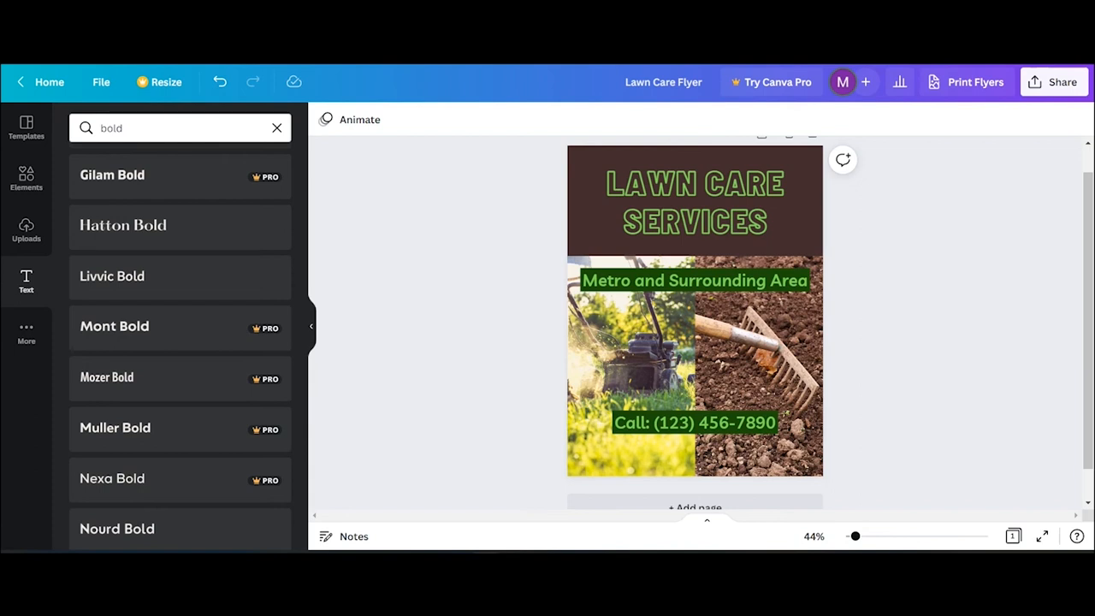
# - Search Elements for 'lawn mower' and place the blue-and-yellow mower graphic on the banner
pyautogui.write('lawn')
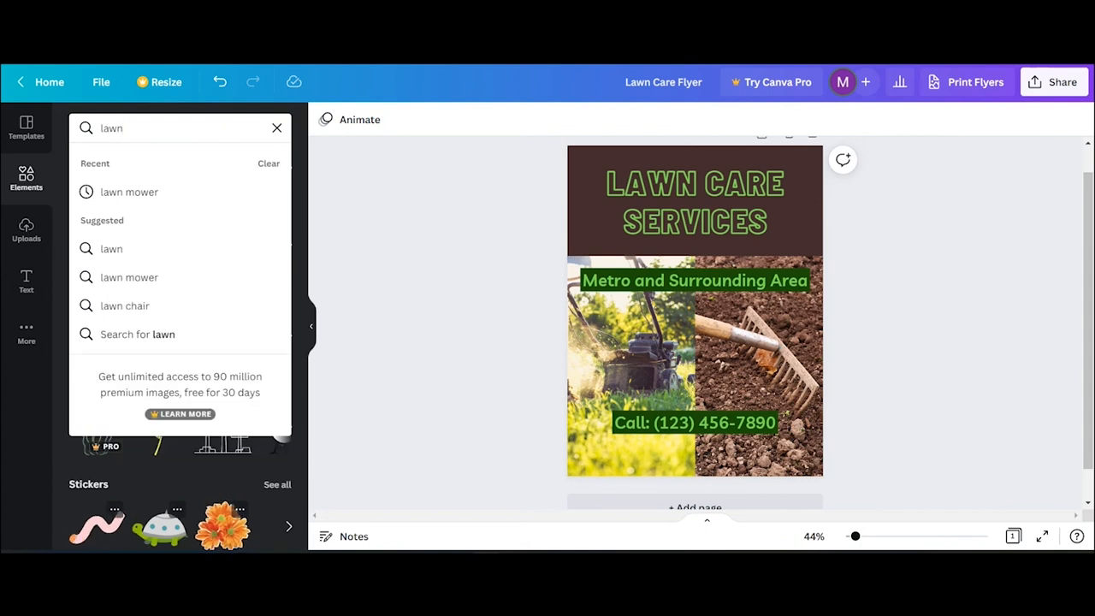
pyautogui.write(' mower')
pyautogui.press('Return')
pyautogui.scroll(-5, 180, 360)
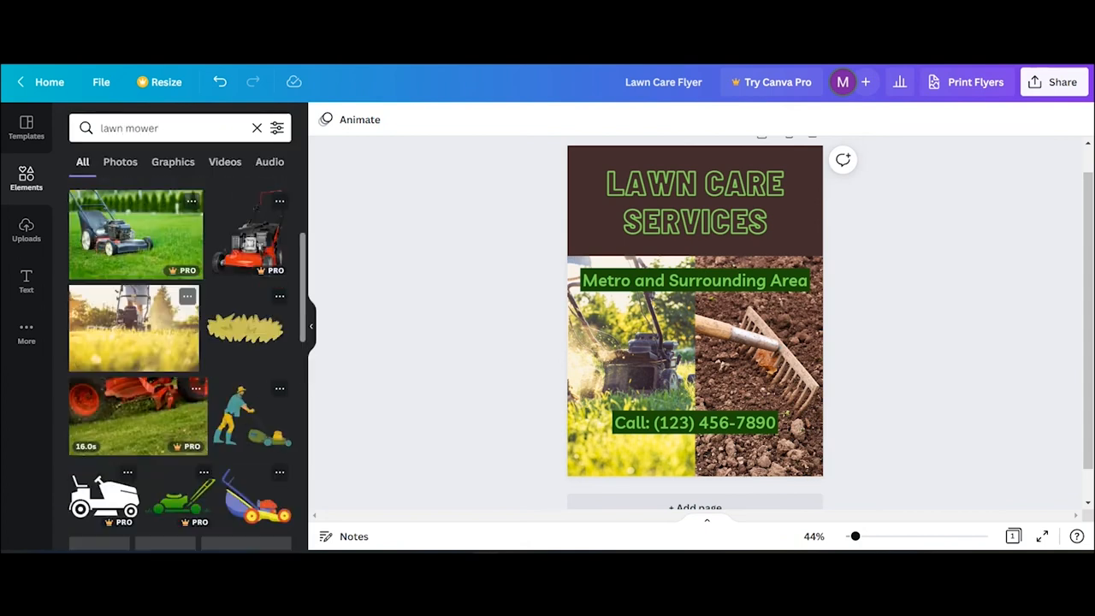
pyautogui.moveTo(253, 308); pyautogui.dragTo(618, 210)
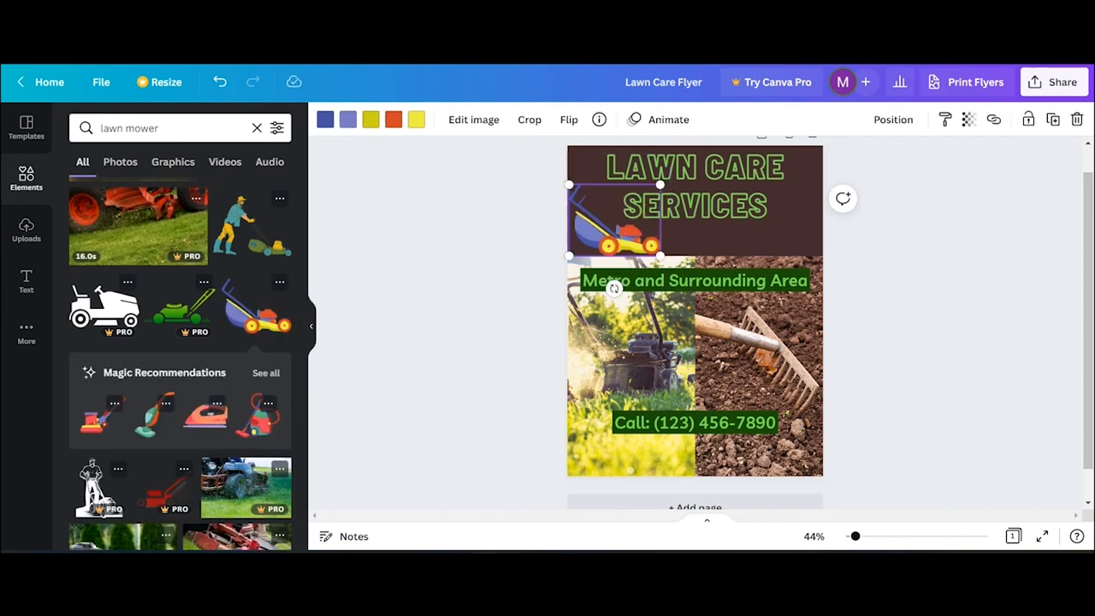
# - Tighten the heading's line spacing to 0.89 and nudge it slightly lower in the banner
pyautogui.click(695, 186)
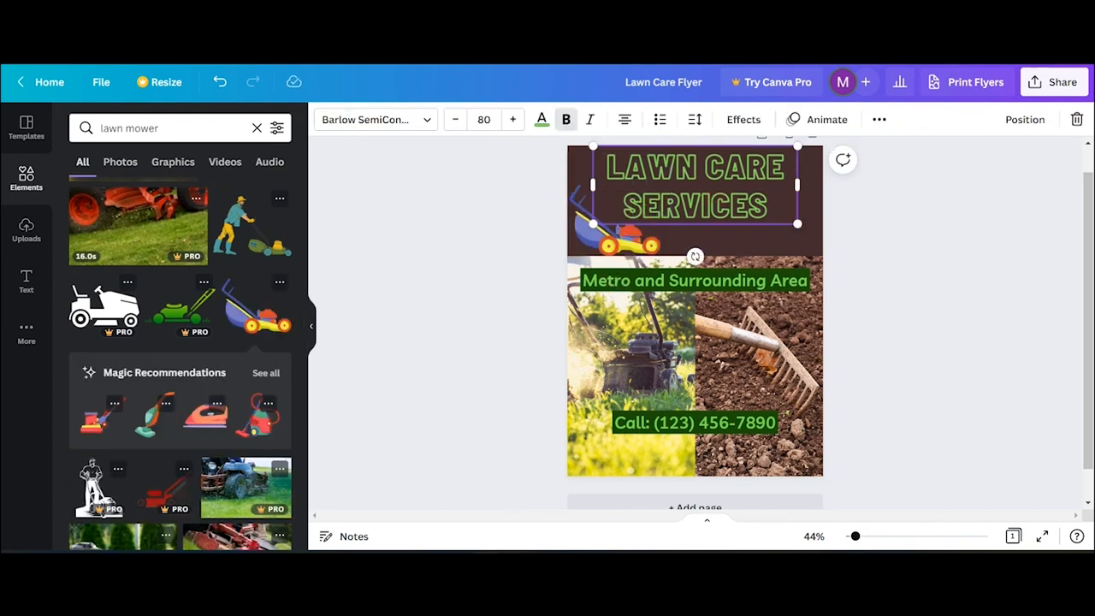
pyautogui.click(695, 119)
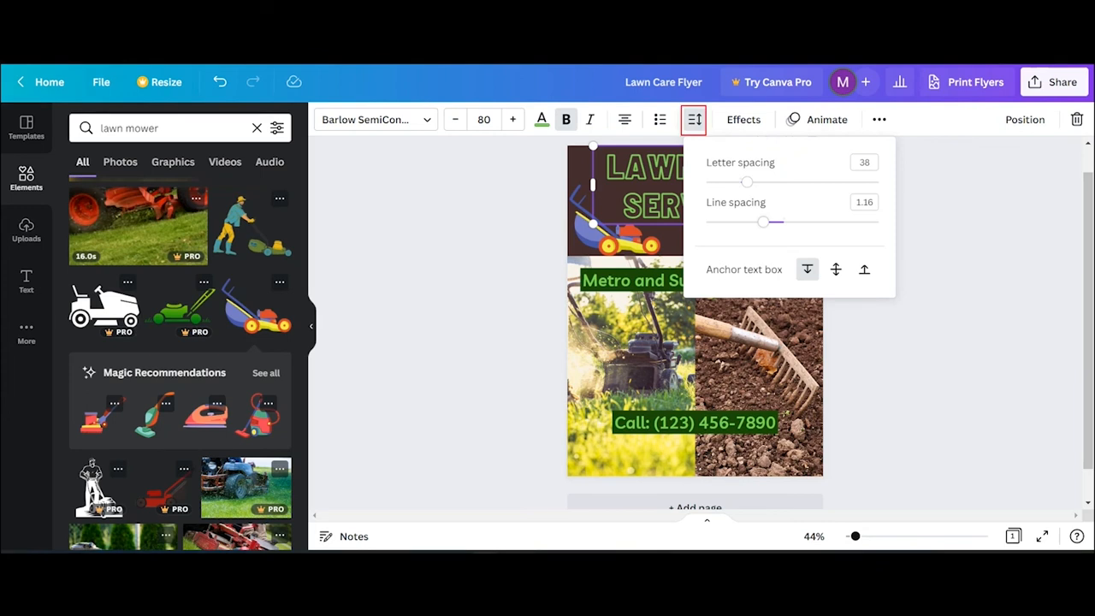
pyautogui.moveTo(763, 222); pyautogui.dragTo(741, 222)
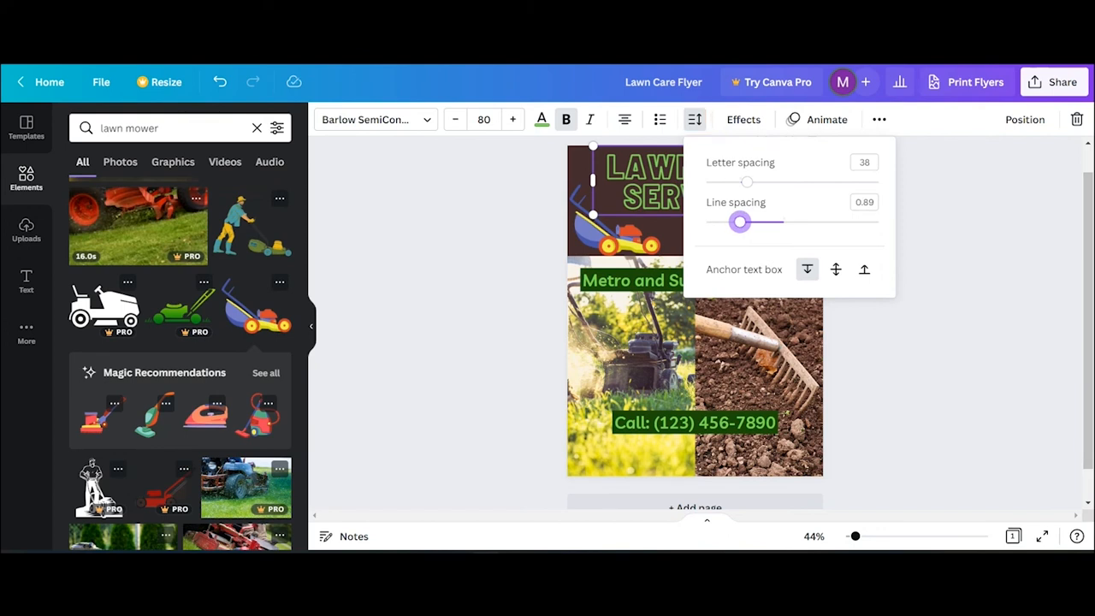
pyautogui.press('Escape')
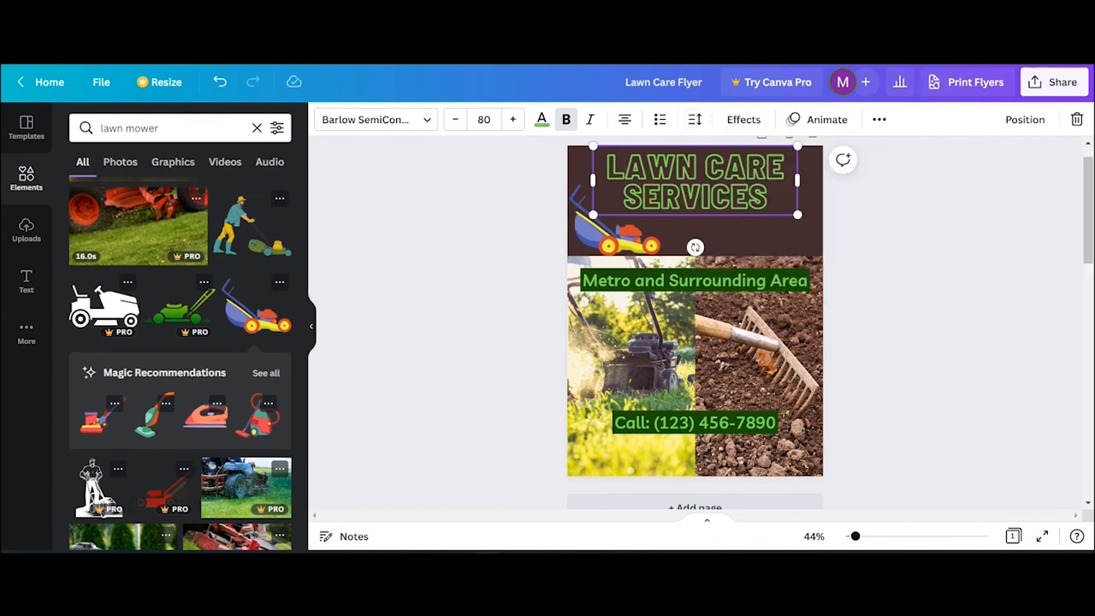
pyautogui.moveTo(695, 180); pyautogui.dragTo(695, 193)
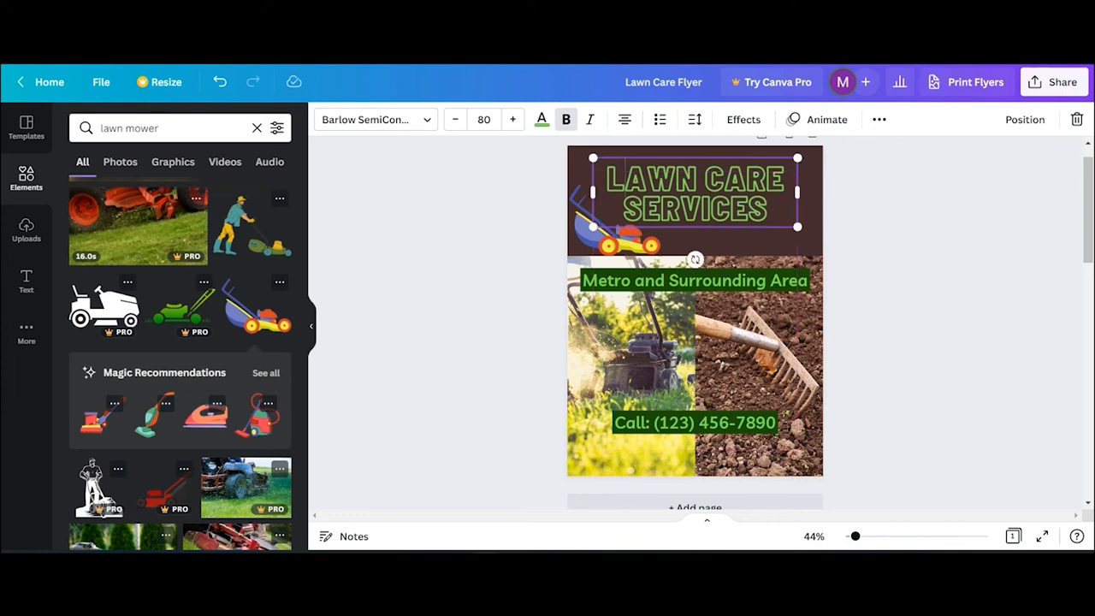
pyautogui.click(608, 243)
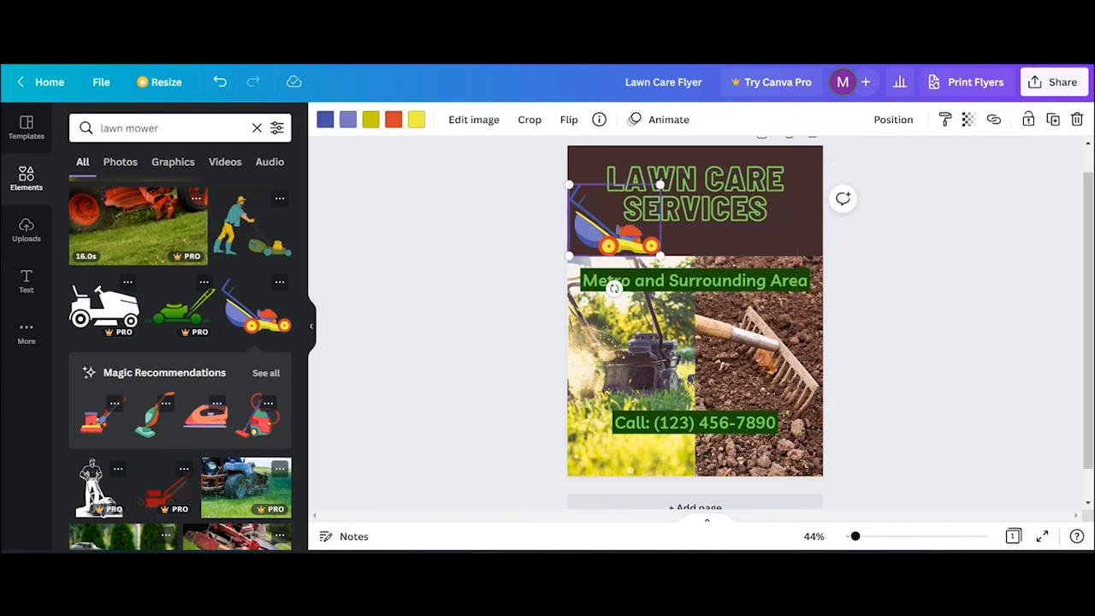
# - Recolour the mower's dark blue parts gray and its blue parts dark gray
pyautogui.click(325, 119)
pyautogui.scroll(-2, 179, 321)
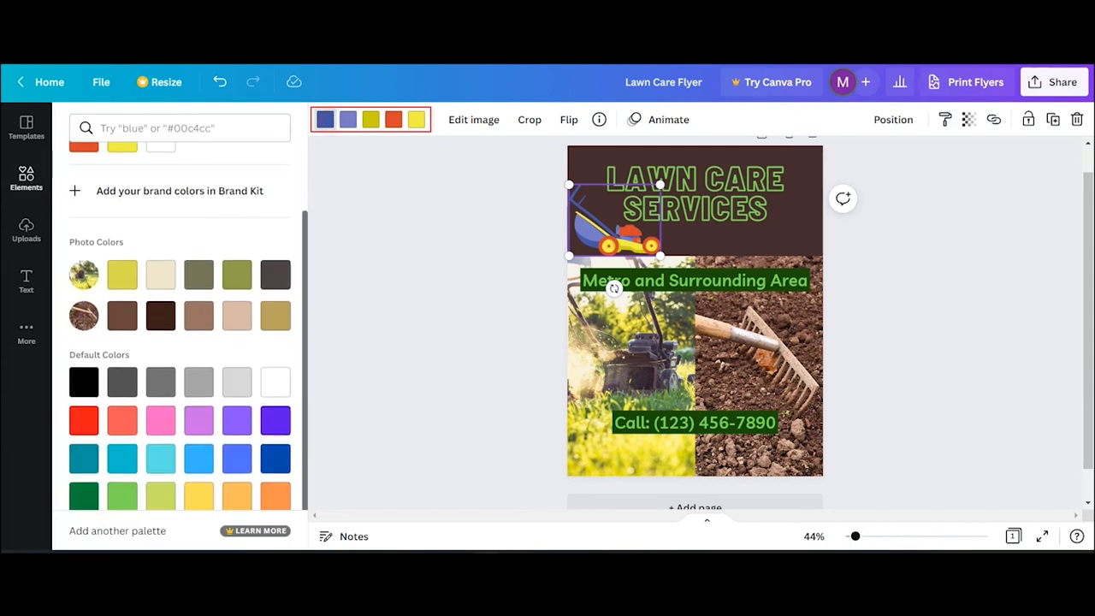
pyautogui.click(160, 383)
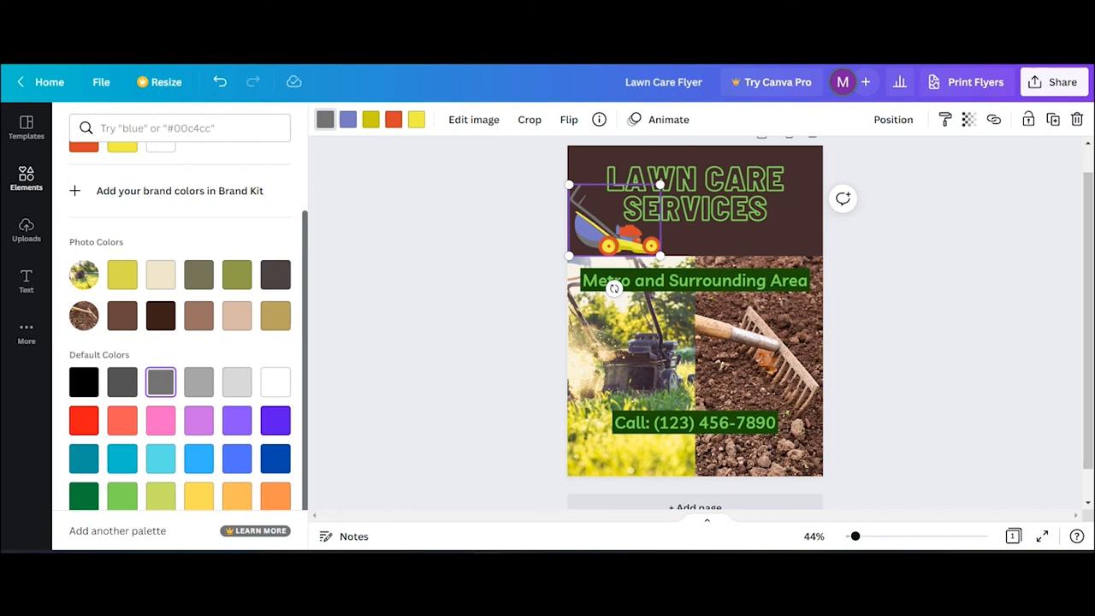
pyautogui.click(348, 120)
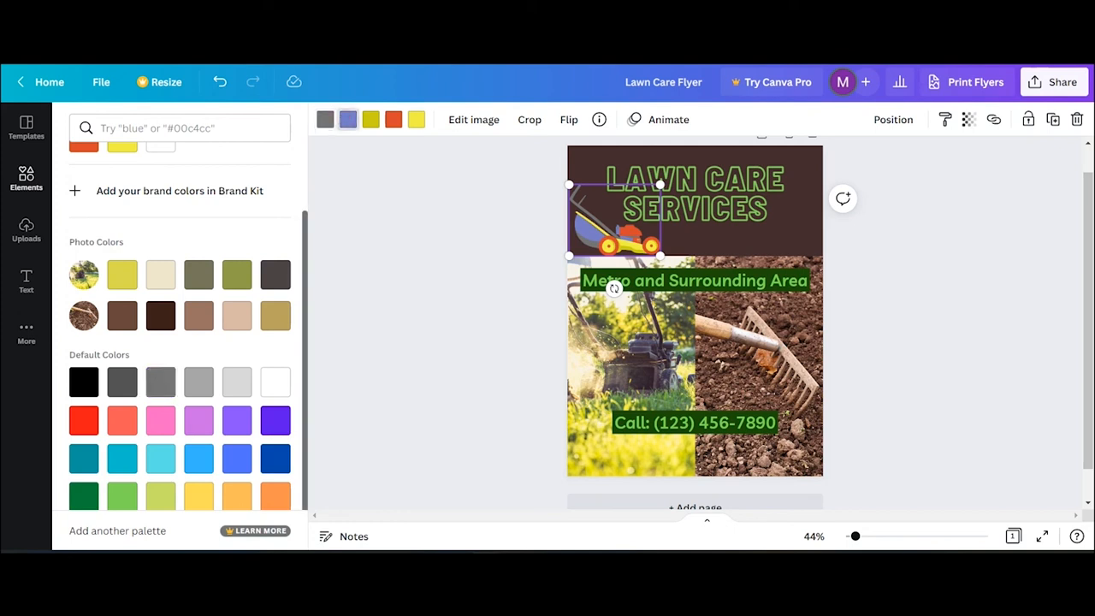
pyautogui.click(122, 383)
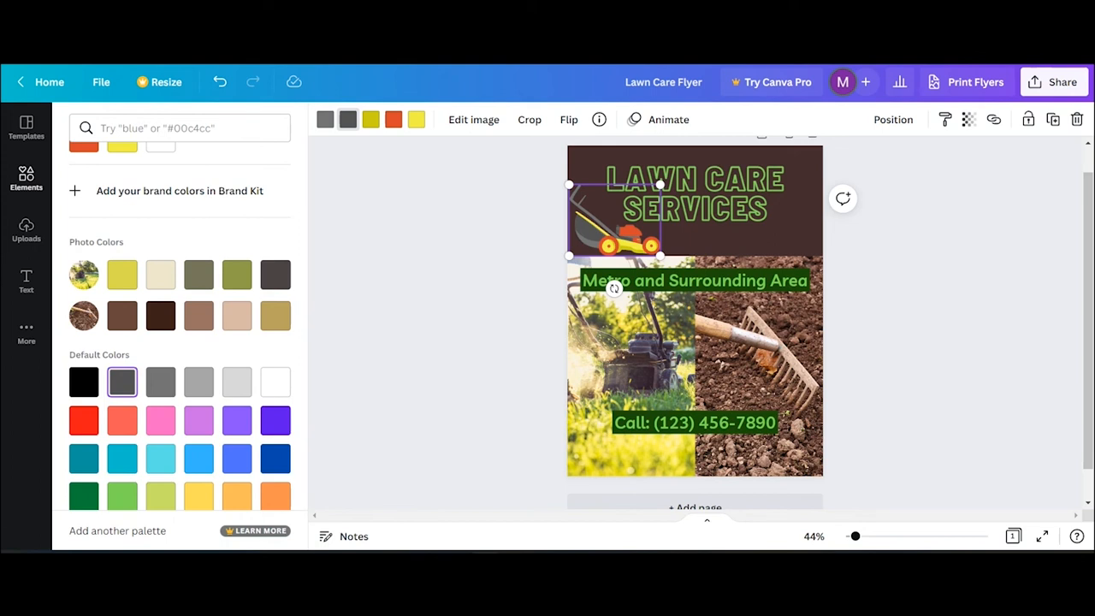
pyautogui.click(371, 120)
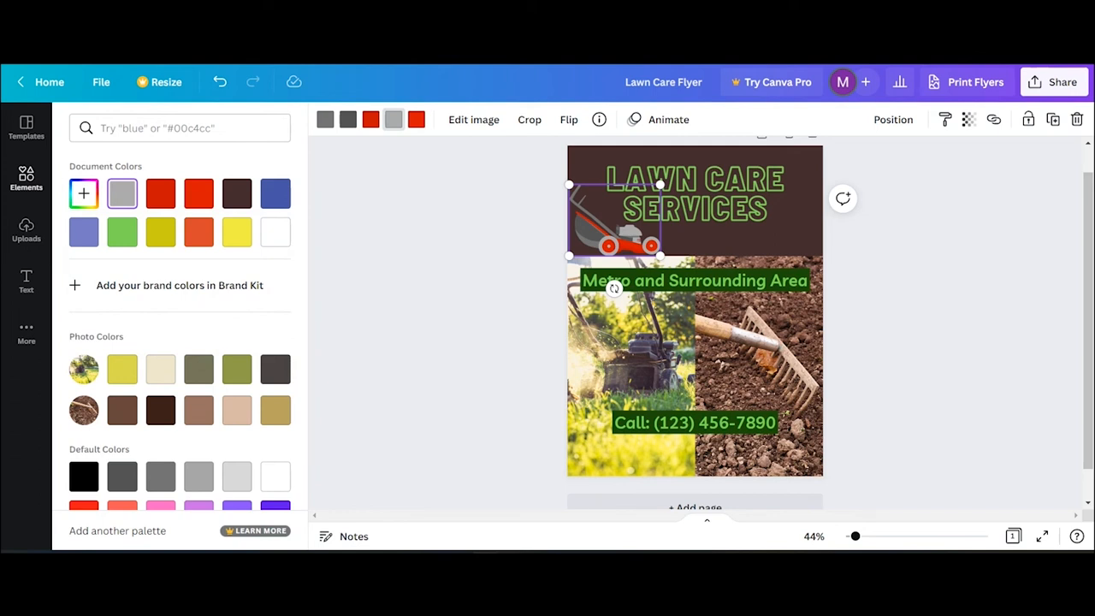
pyautogui.click(26, 178)
# - Add a 'rake' graphic at the banner's top right, shrunk and tilted diagonally opposite the mower
pyautogui.write('rake')
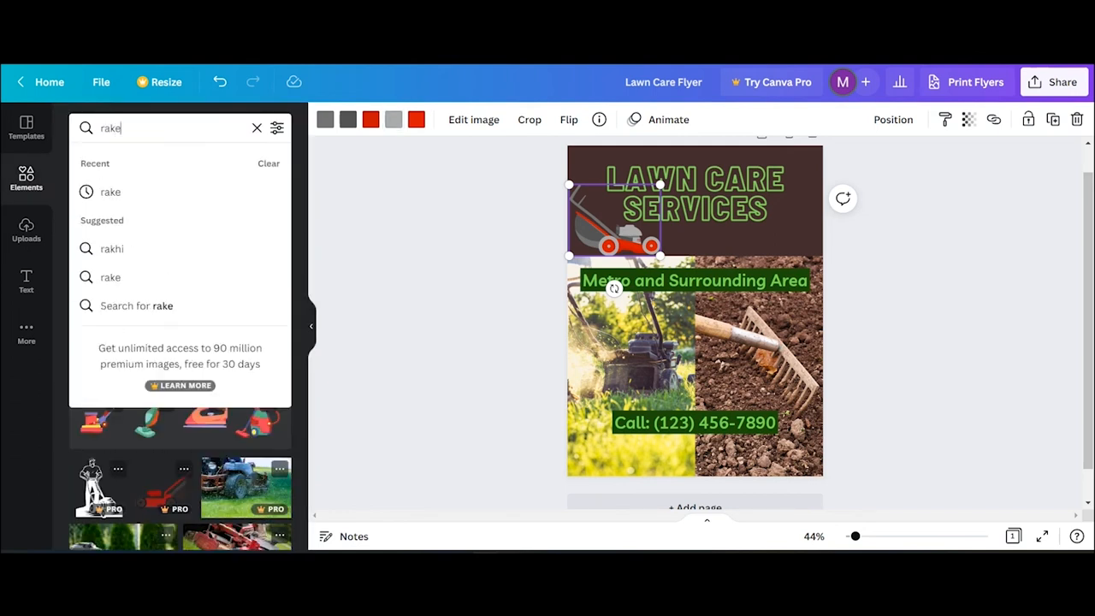
pyautogui.press('Return')
pyautogui.moveTo(180, 261); pyautogui.dragTo(793, 205)
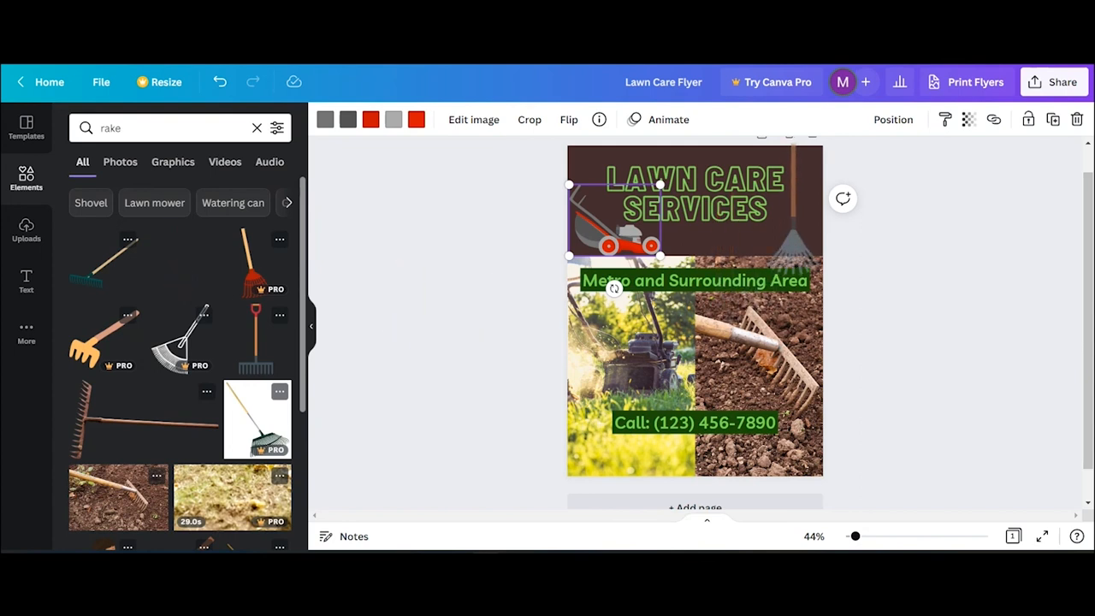
pyautogui.moveTo(767, 144); pyautogui.dragTo(777, 171)
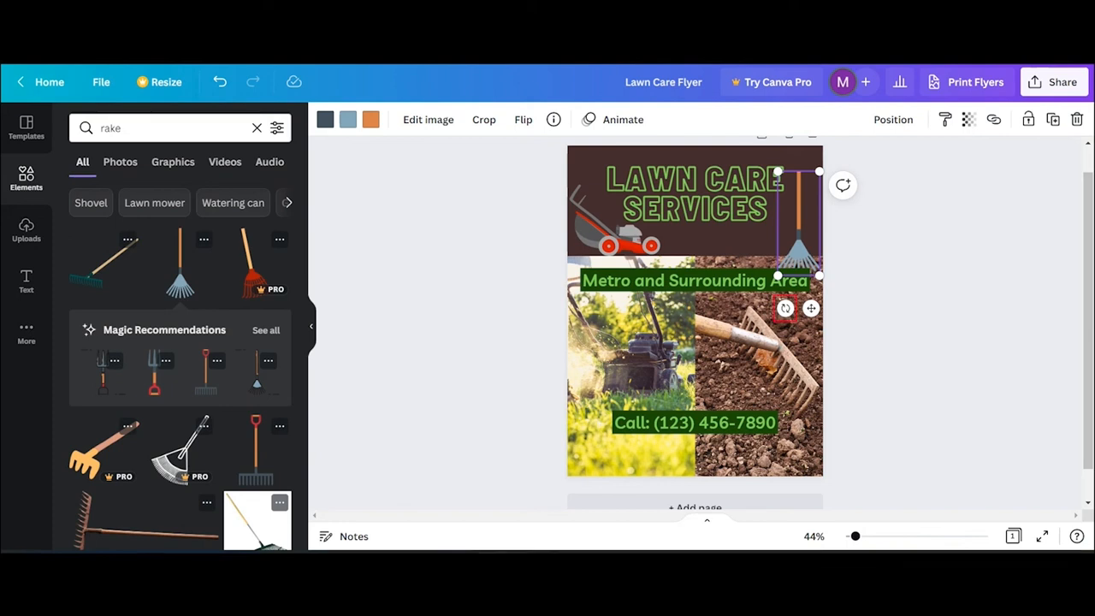
pyautogui.moveTo(786, 308); pyautogui.dragTo(742, 319)
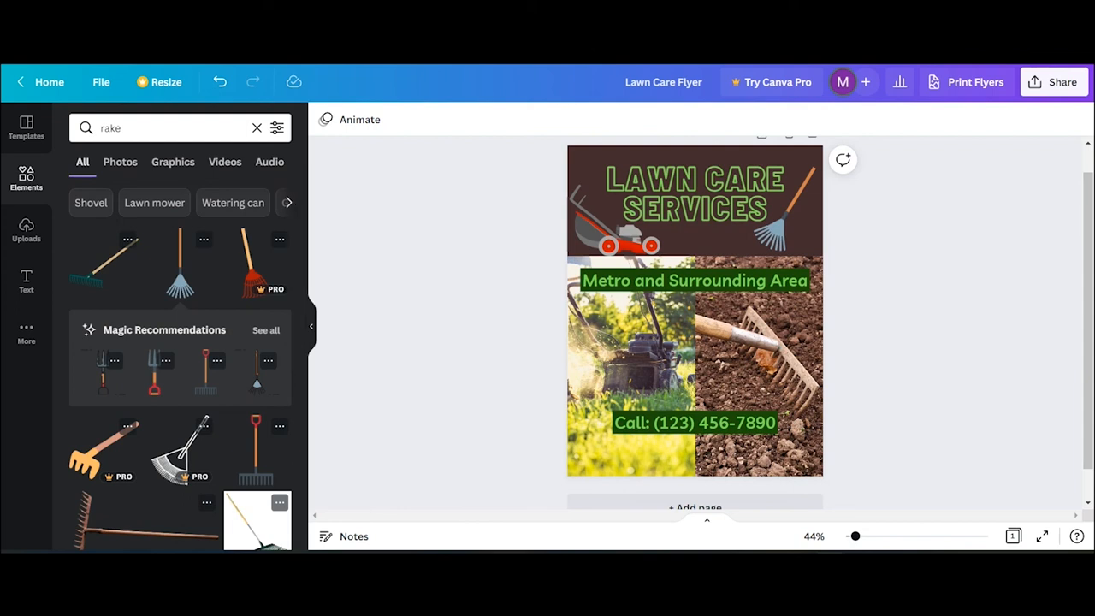
pyautogui.click(257, 128)
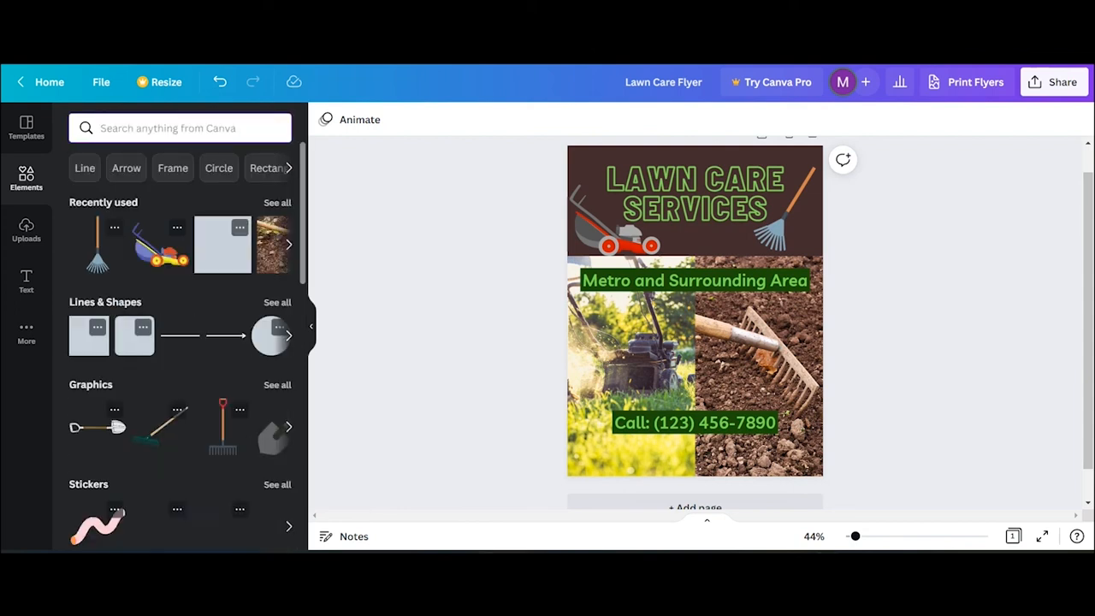
# - Switch the side panel from Elements to Uploads to show the upload sources
pyautogui.scroll(-10, 180, 334)
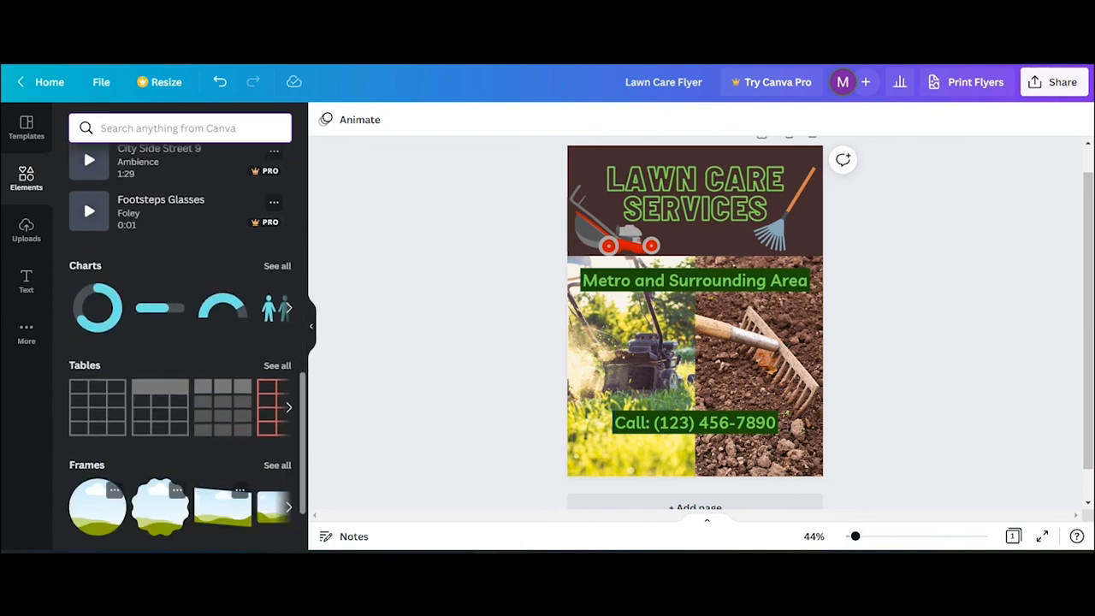
pyautogui.scroll(10, 180, 334)
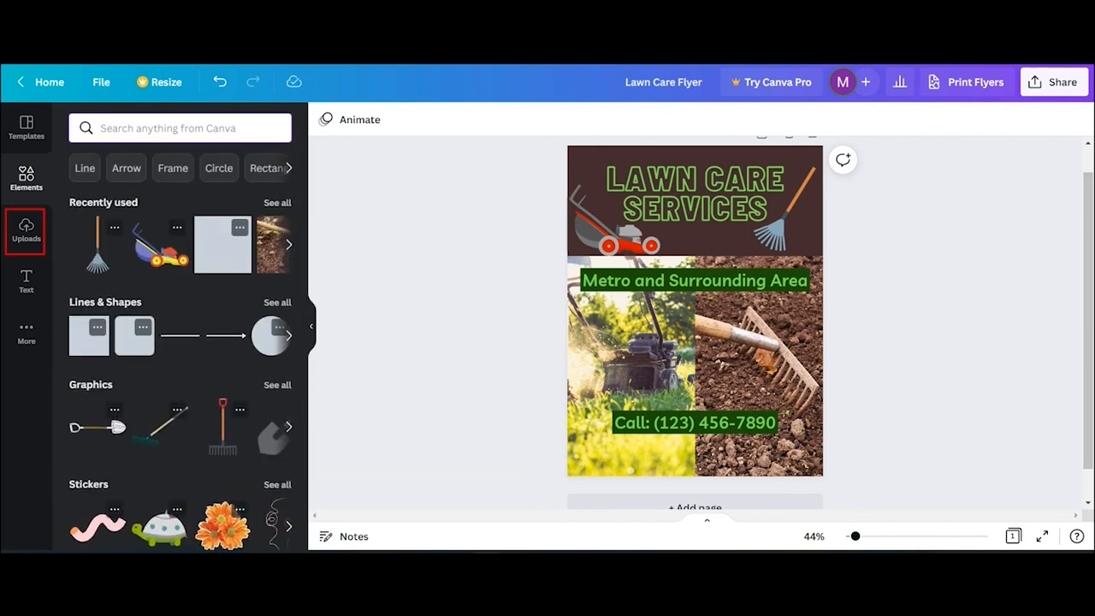
pyautogui.click(26, 229)
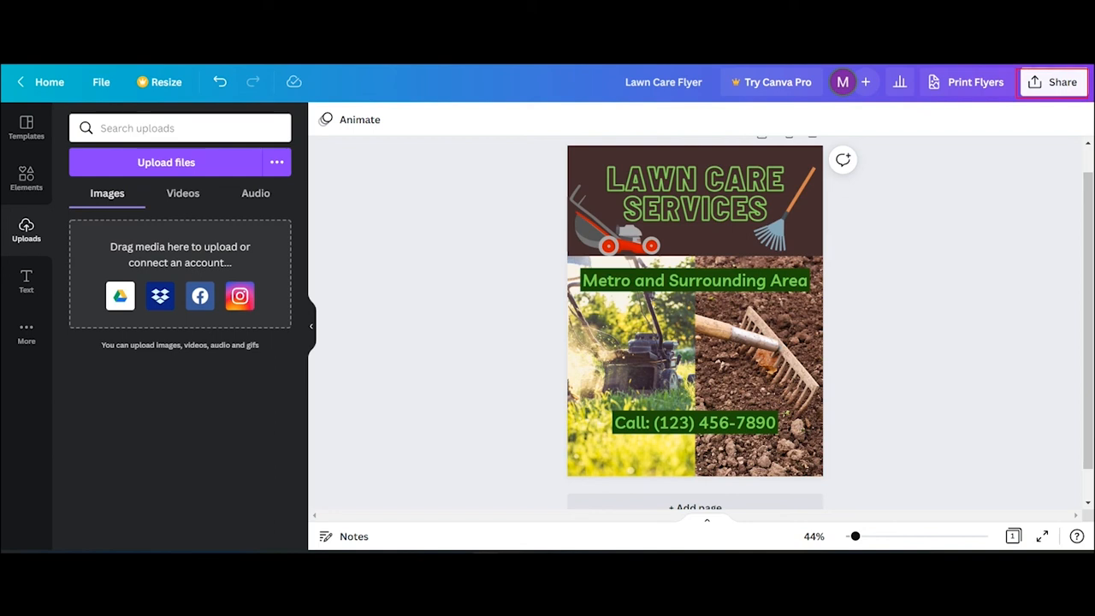
# - Download the design with File type PNG as Lawn Care Flyer.png
pyautogui.click(1055, 82)
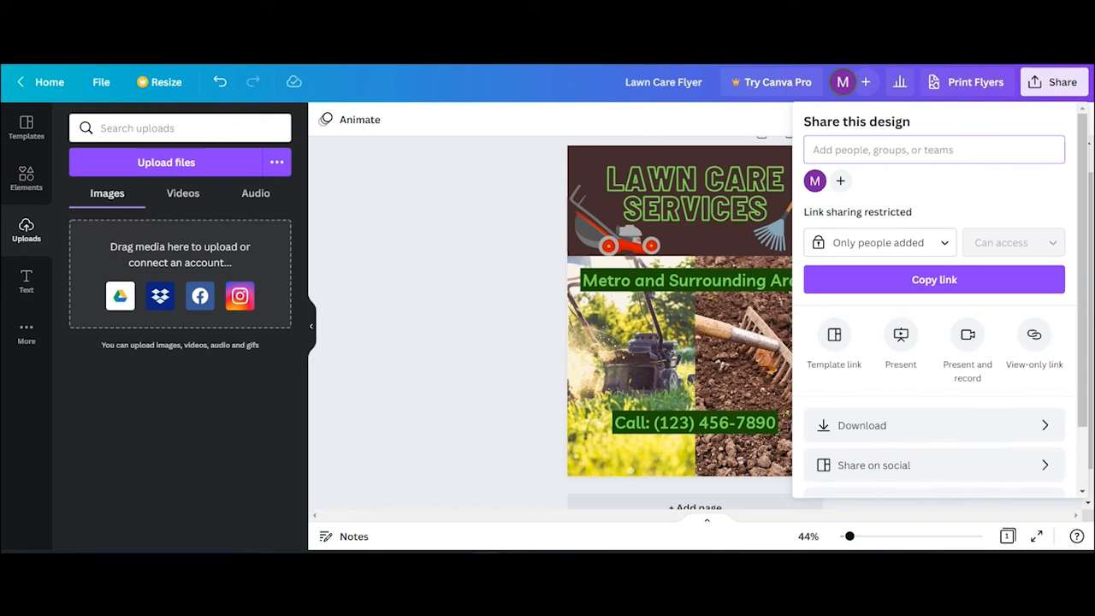
pyautogui.click(1043, 423)
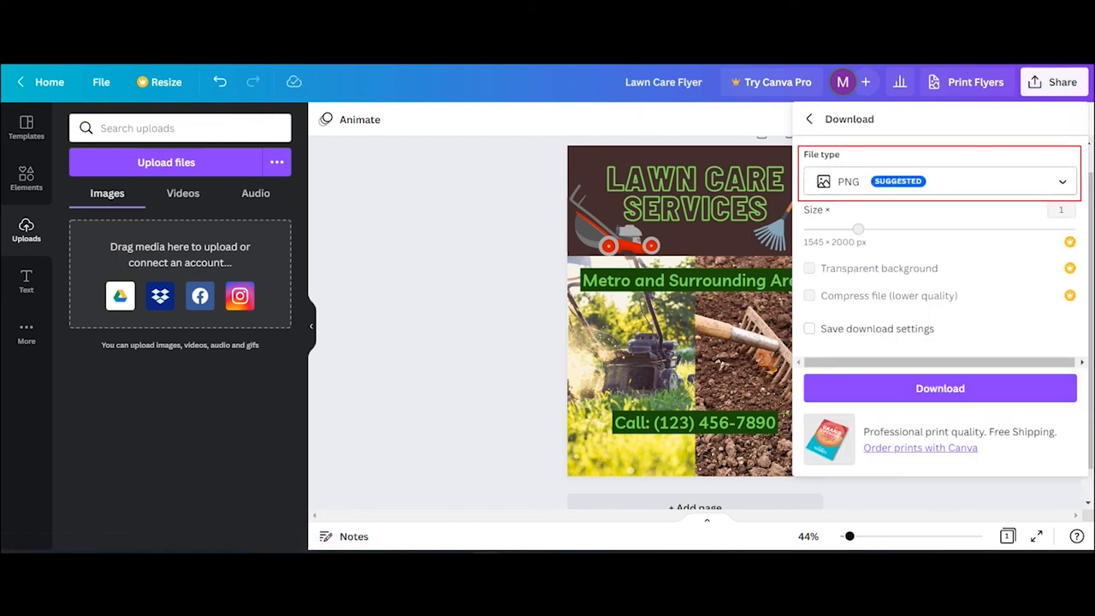
pyautogui.click(1062, 182)
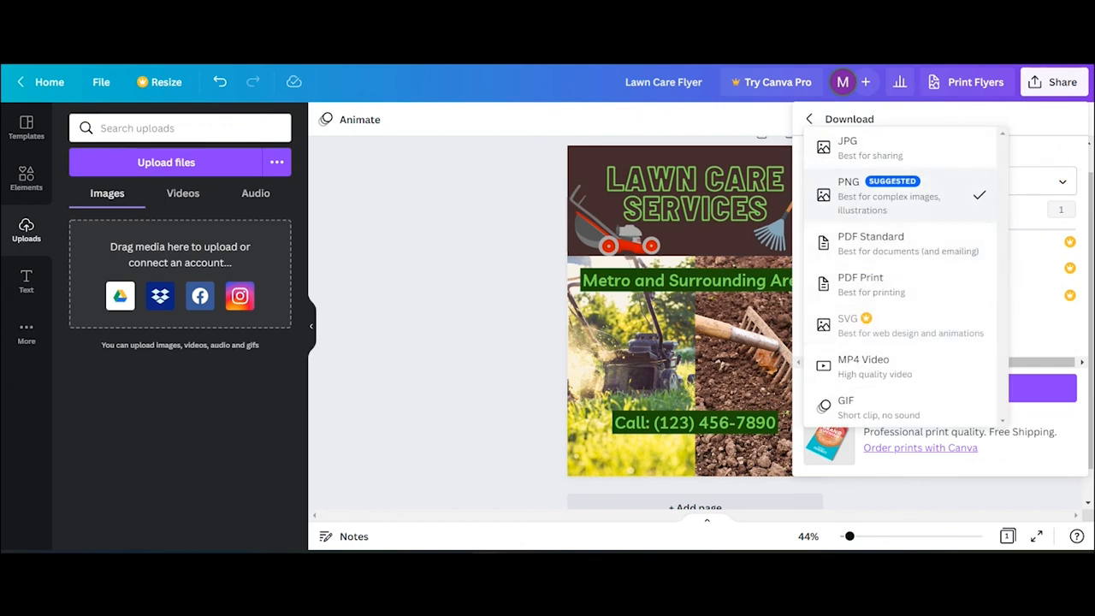
pyautogui.click(982, 197)
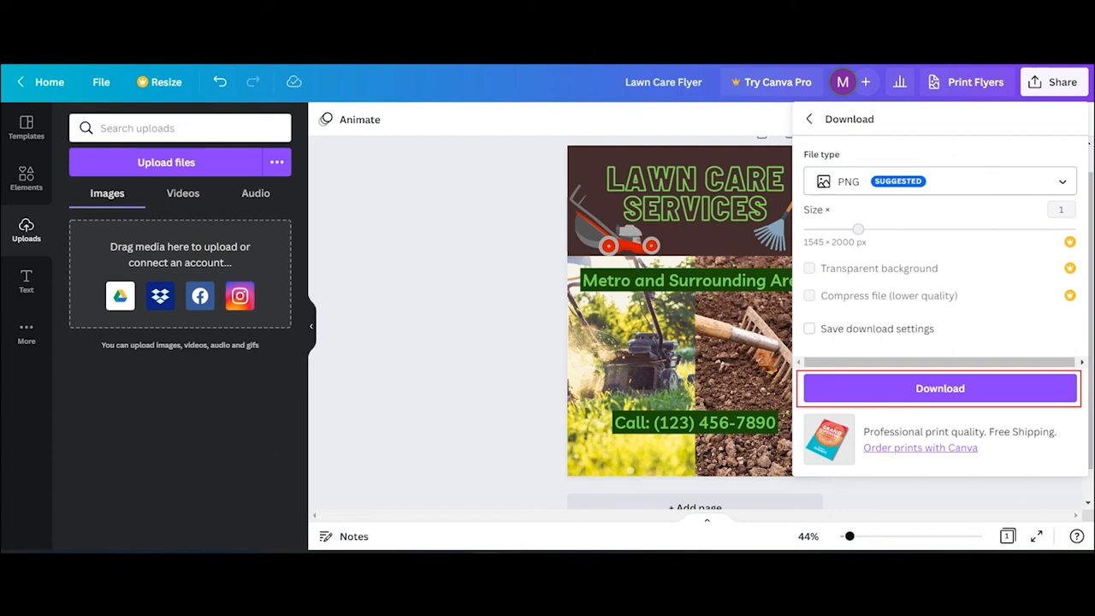
pyautogui.click(897, 390)
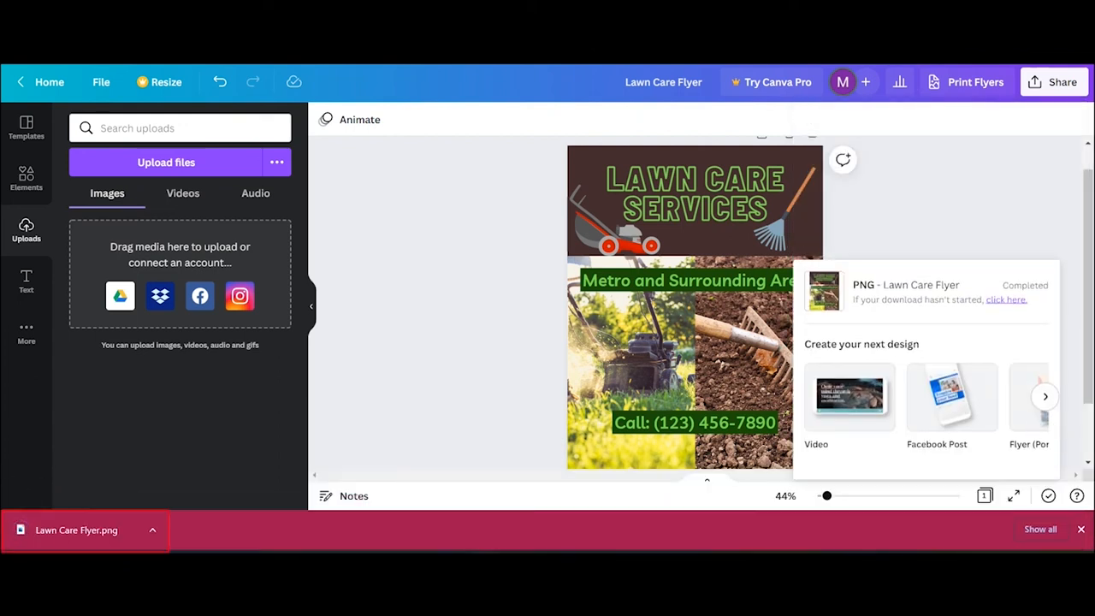
# - Open the downloaded Lawn Care Flyer.png, then scroll the home page to Recent designs
pyautogui.click(152, 530)
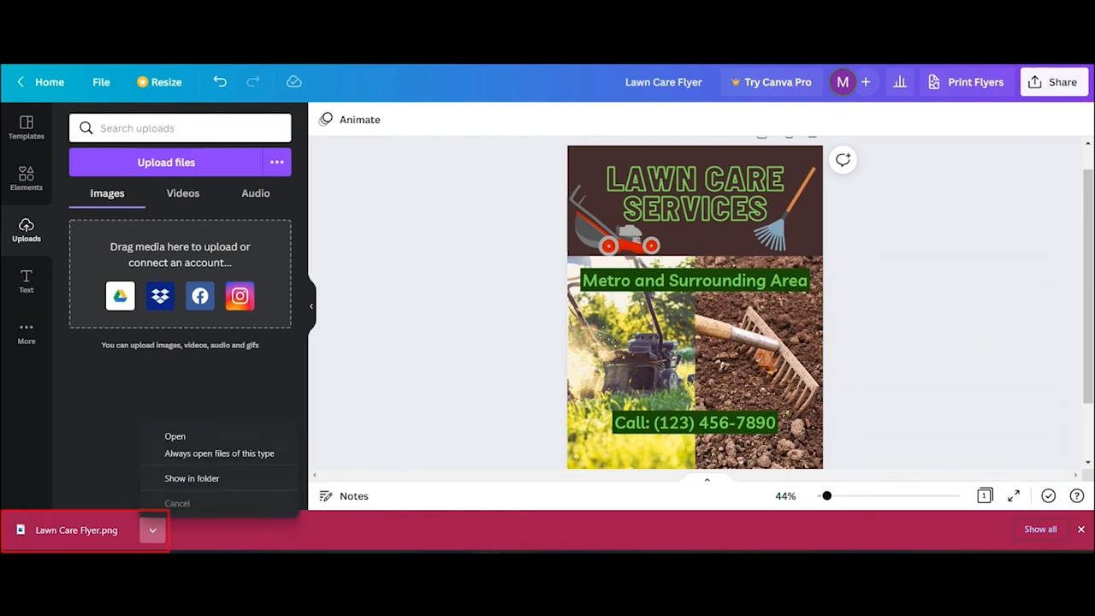
pyautogui.click(206, 437)
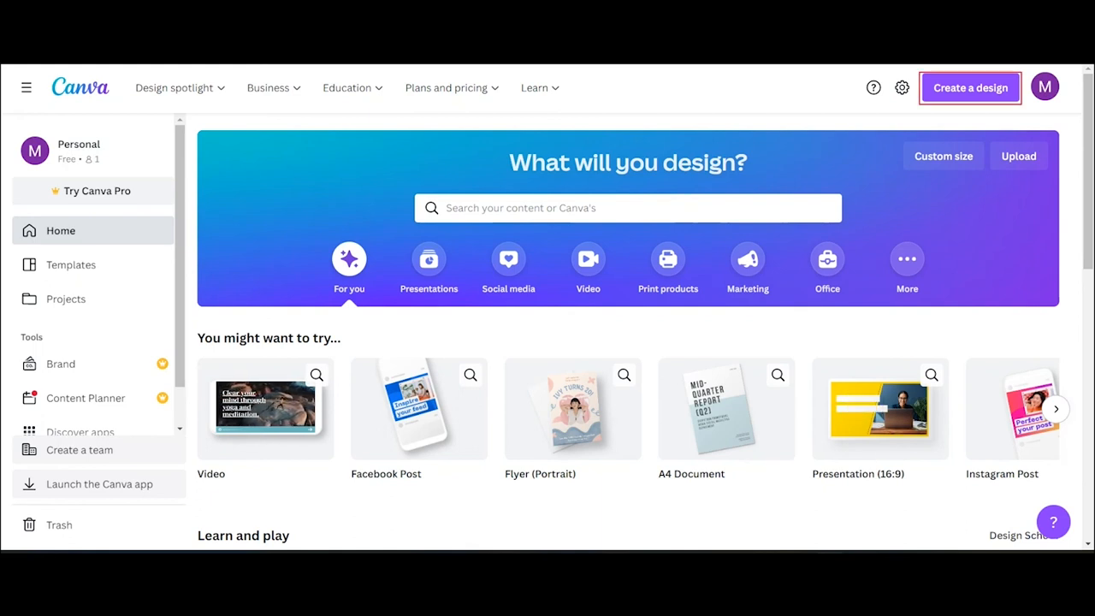
pyautogui.scroll(-1, 631, 287)
pyautogui.scroll(-3, 548, 342)
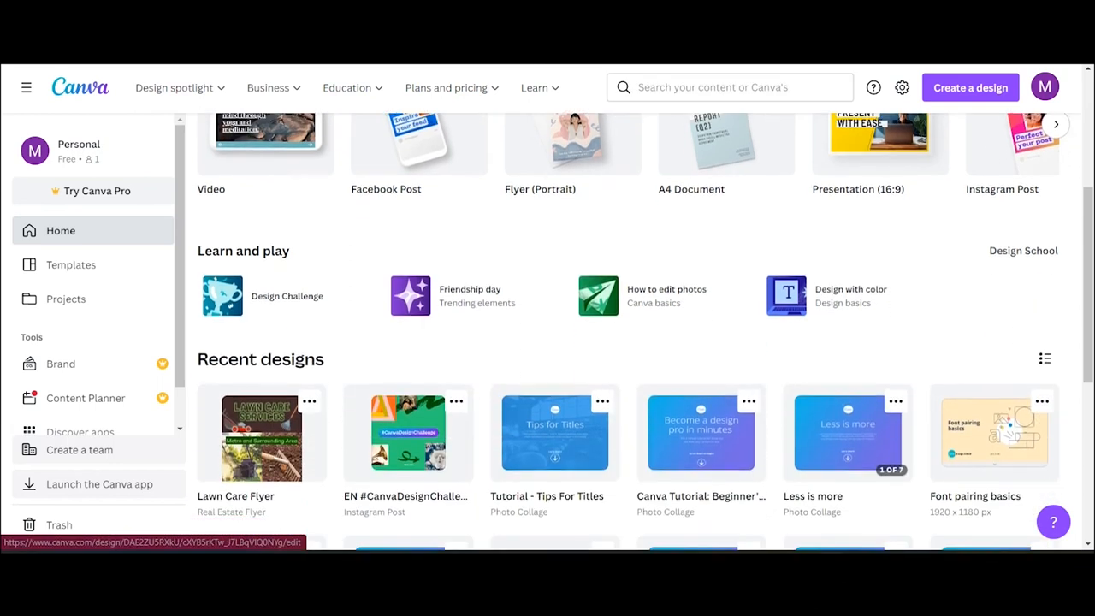